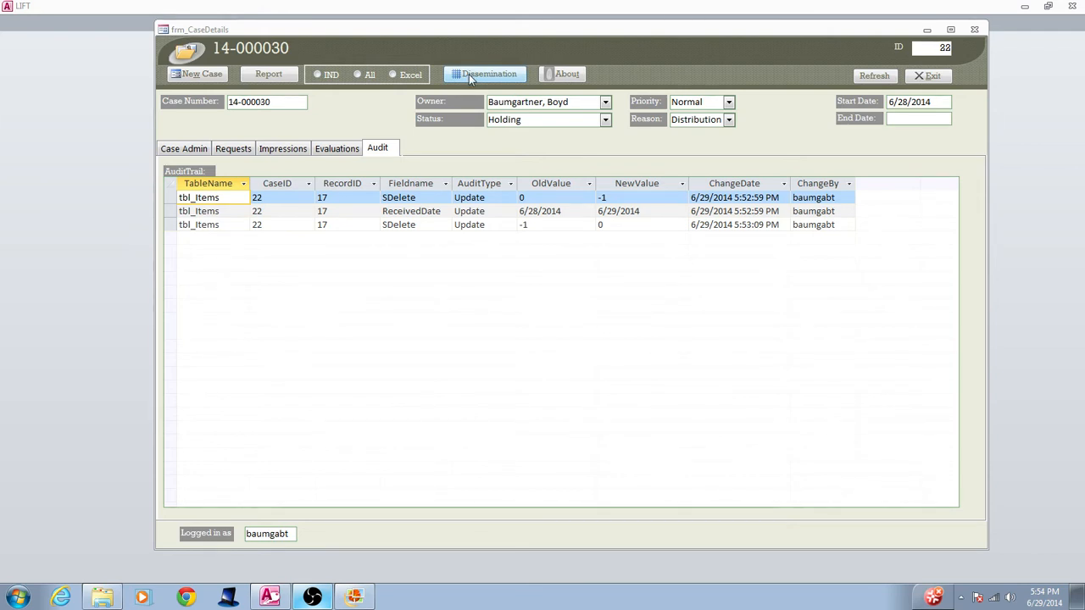
Export the open case's dissemination data to Excel and look through the workbook's sheets, ending on Items
{"action": "left_click", "coordinate": [469, 74]}
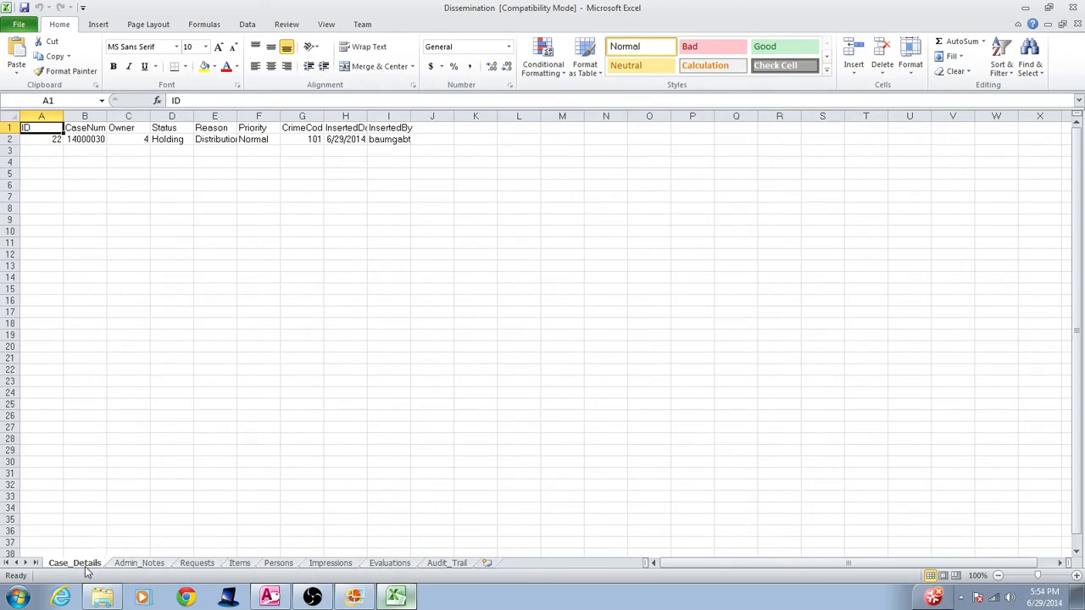
{"action": "left_click", "coordinate": [134, 564]}
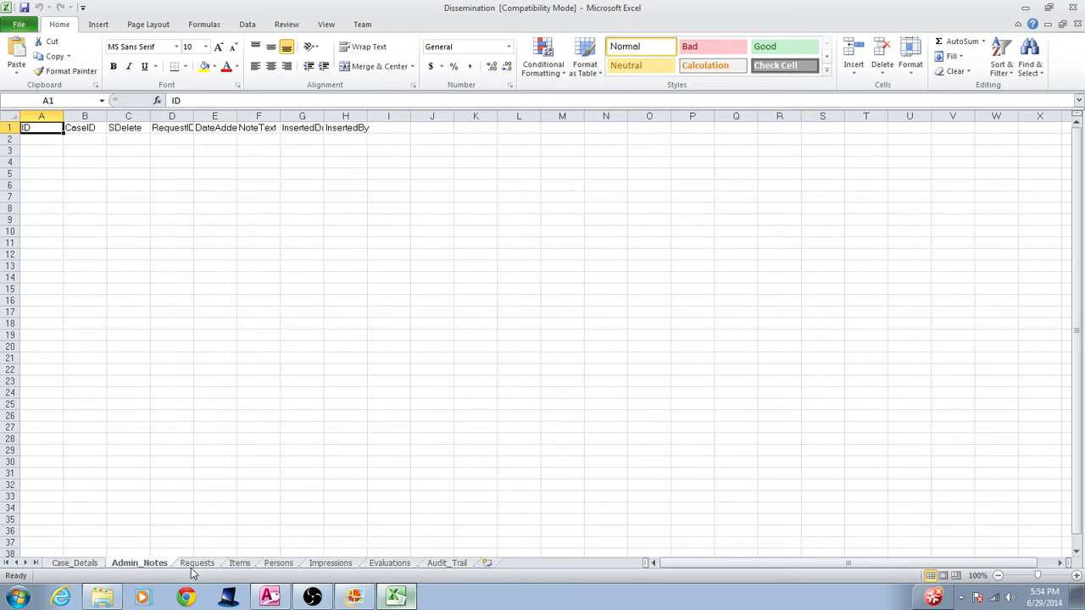
{"action": "left_click", "coordinate": [194, 565]}
{"action": "left_click", "coordinate": [239, 564]}
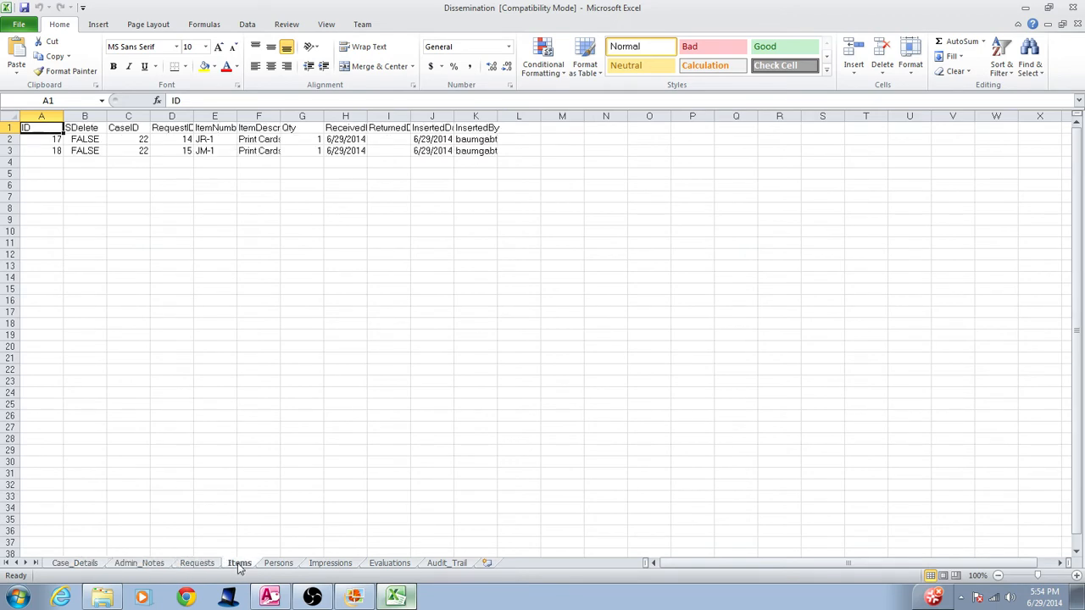
{"action": "left_click", "coordinate": [278, 564]}
{"action": "left_click", "coordinate": [330, 564]}
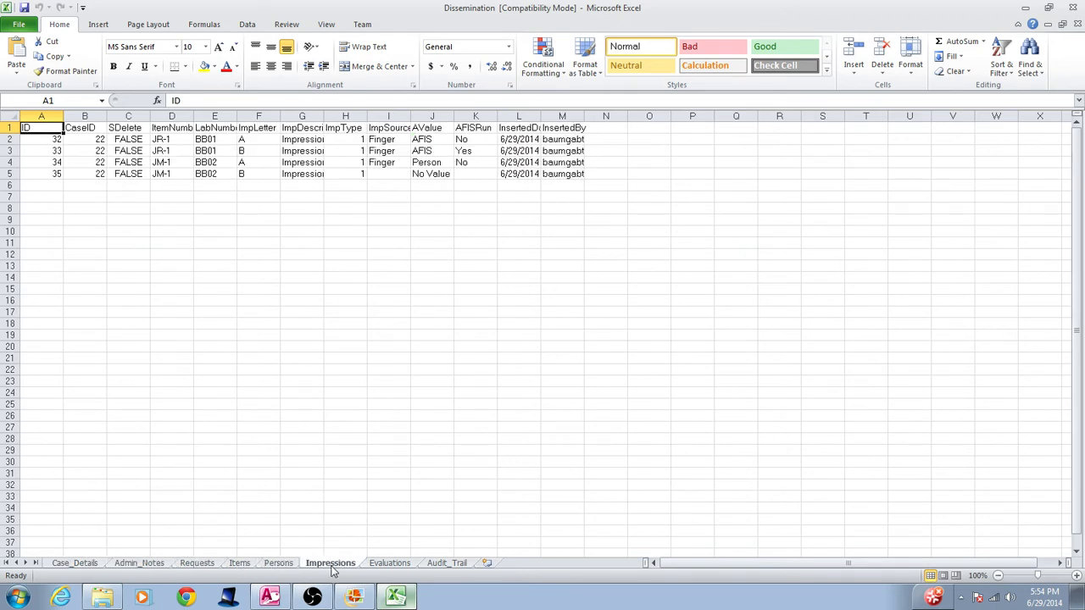
{"action": "left_click", "coordinate": [386, 564]}
{"action": "left_click", "coordinate": [449, 564]}
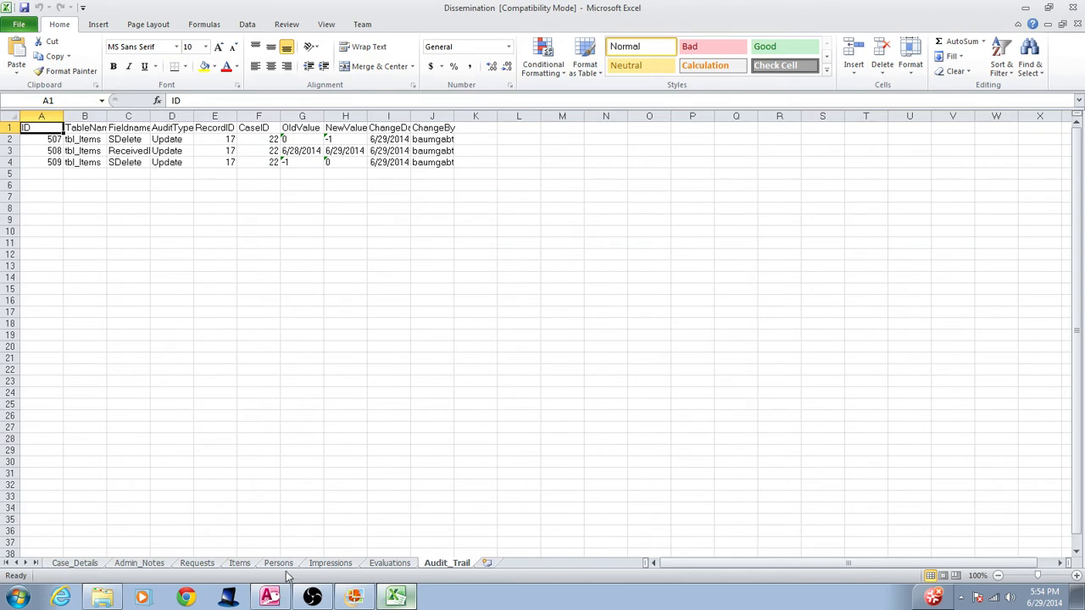
{"action": "left_click", "coordinate": [239, 562]}
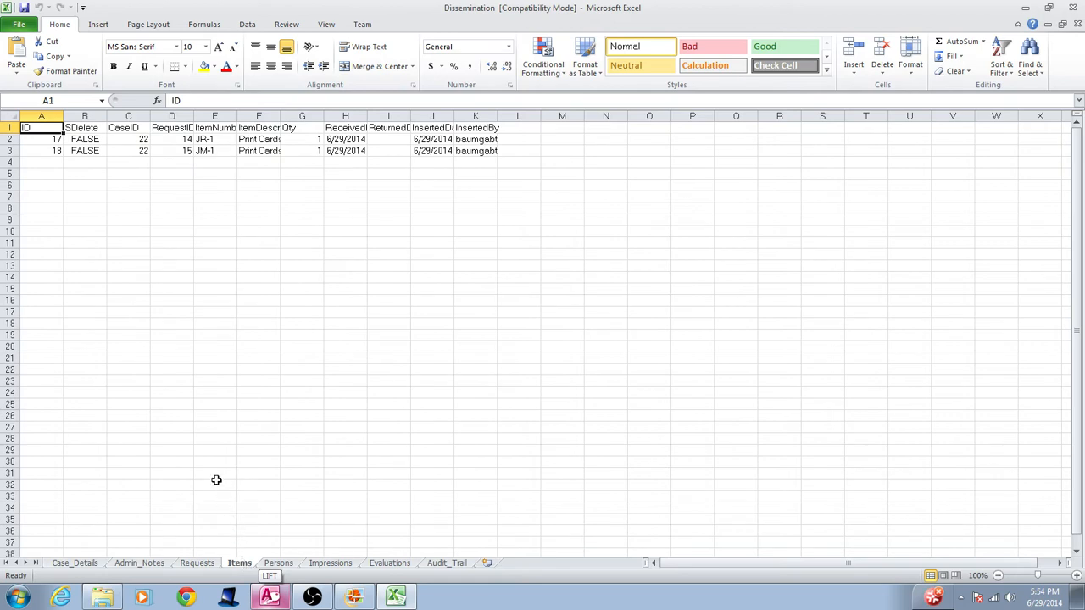
Switch to LIFT and examine the first audit entry's table name, case ID and record ID, checking the case's requests
{"action": "left_click", "coordinate": [269, 598]}
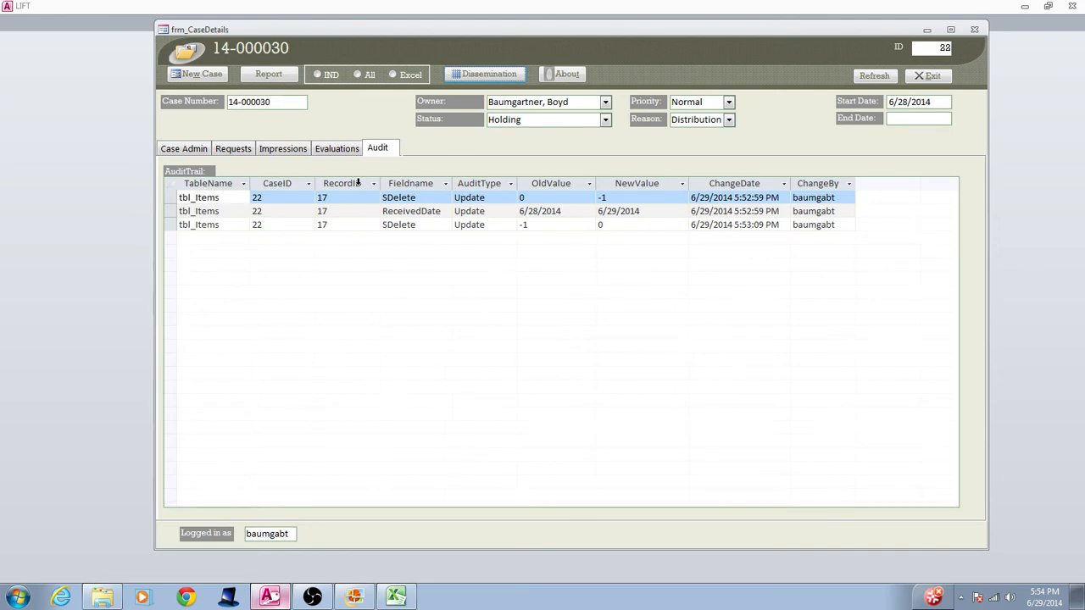
{"action": "left_click", "coordinate": [220, 196]}
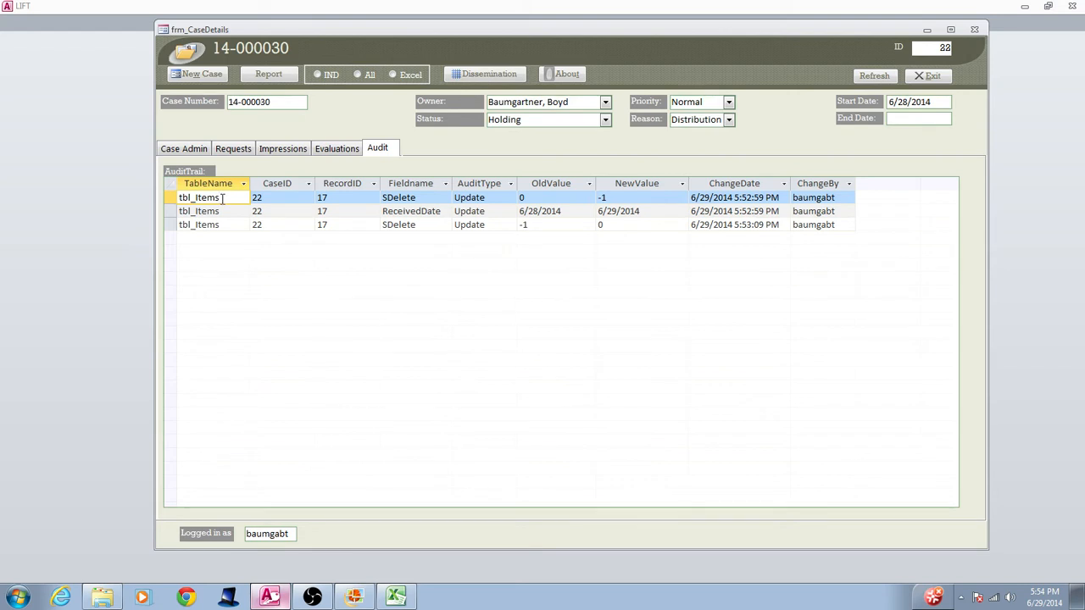
{"action": "left_click", "coordinate": [233, 151]}
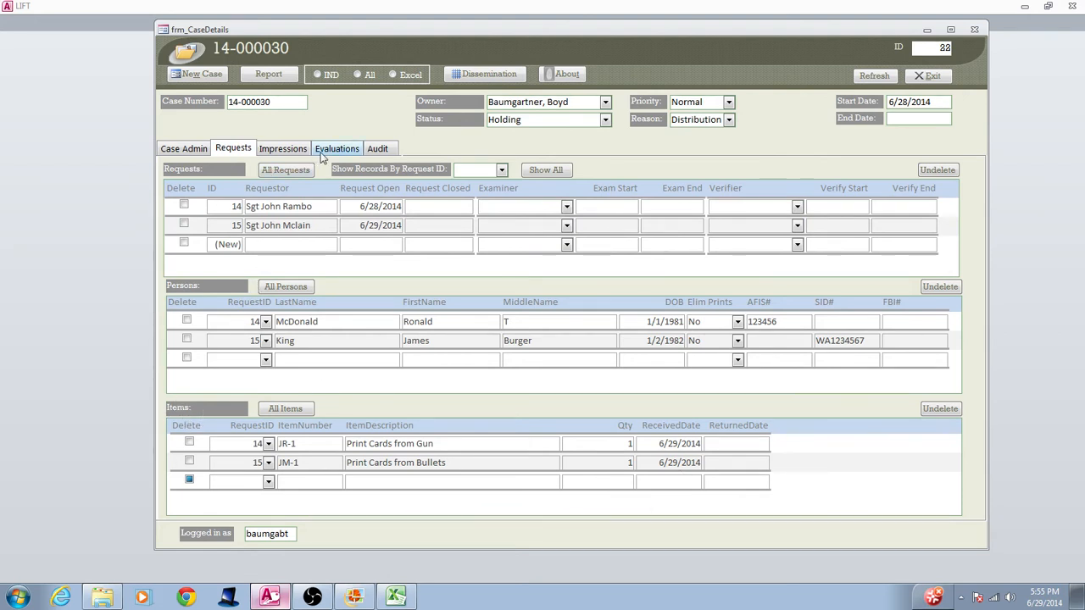
{"action": "left_click", "coordinate": [377, 149]}
{"action": "left_click", "coordinate": [276, 197]}
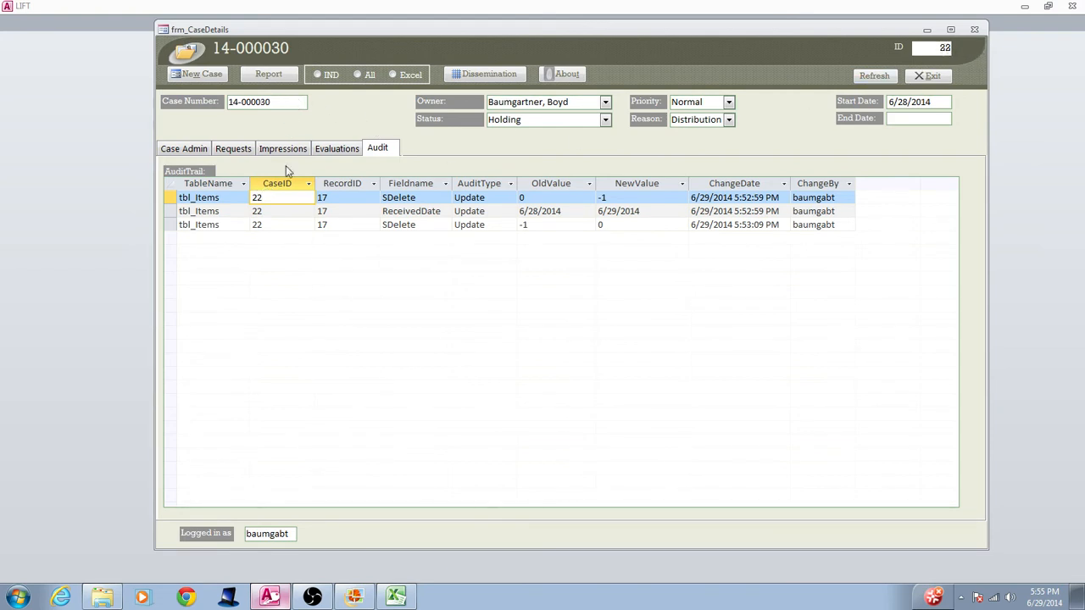
{"action": "left_click", "coordinate": [349, 197]}
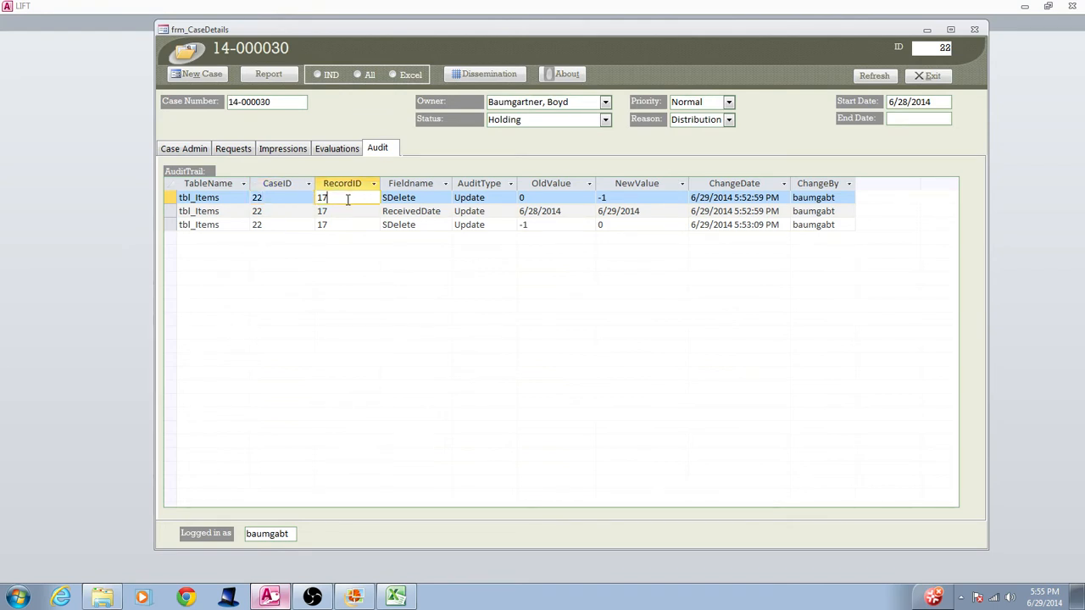
Check the case's request items, and look up record ID 17 and its item number on the Dissemination workbook's Items sheet
{"action": "left_click", "coordinate": [234, 149]}
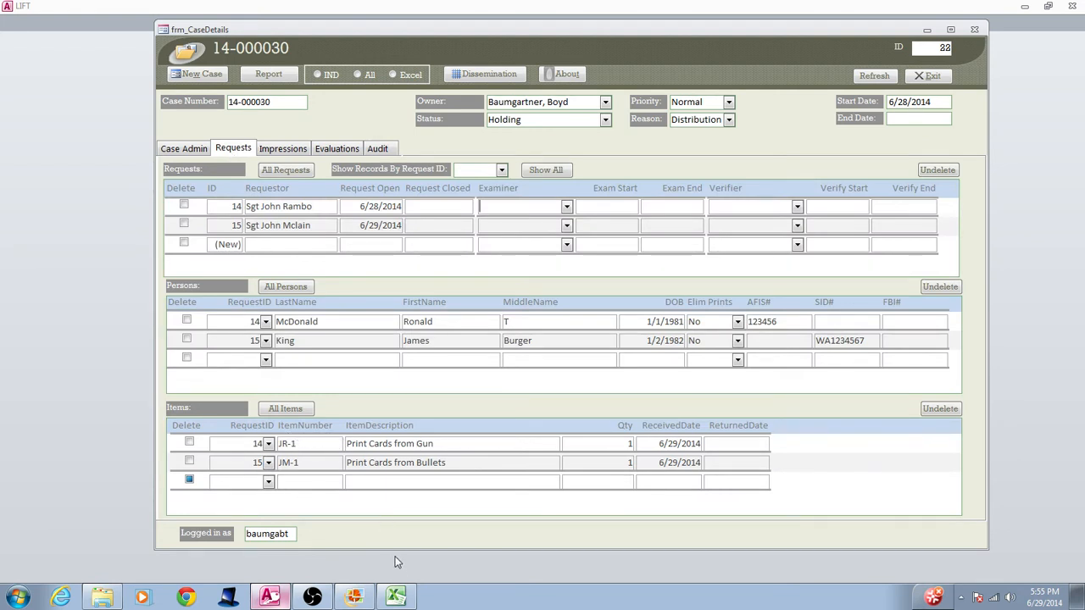
{"action": "left_click", "coordinate": [401, 597]}
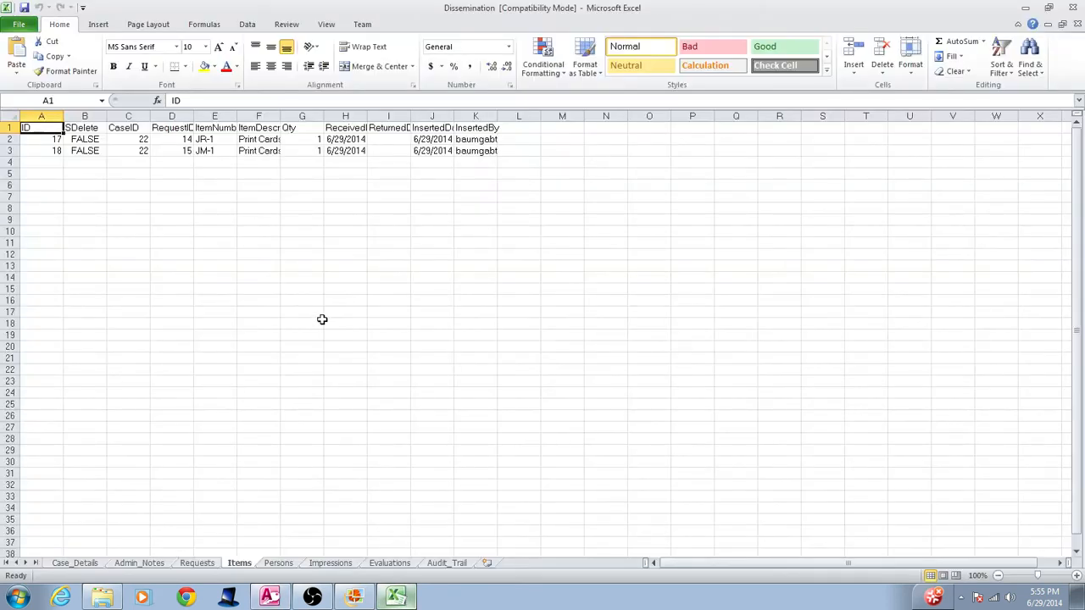
{"action": "left_click", "coordinate": [31, 139]}
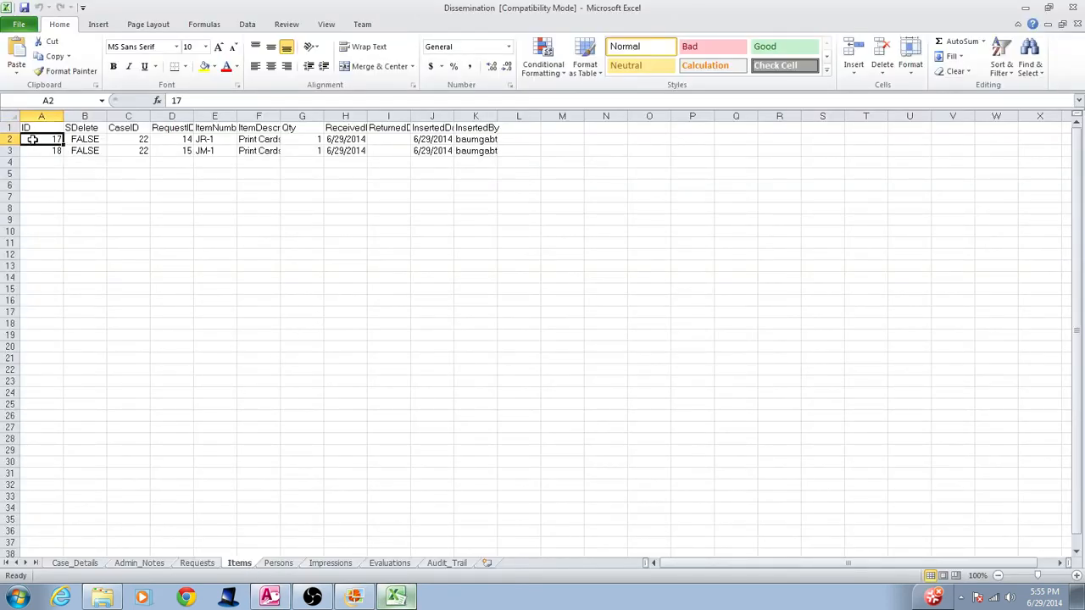
{"action": "left_click_drag", "start_coordinate": [31, 139], "coordinate": [242, 142]}
{"action": "left_click", "coordinate": [229, 140]}
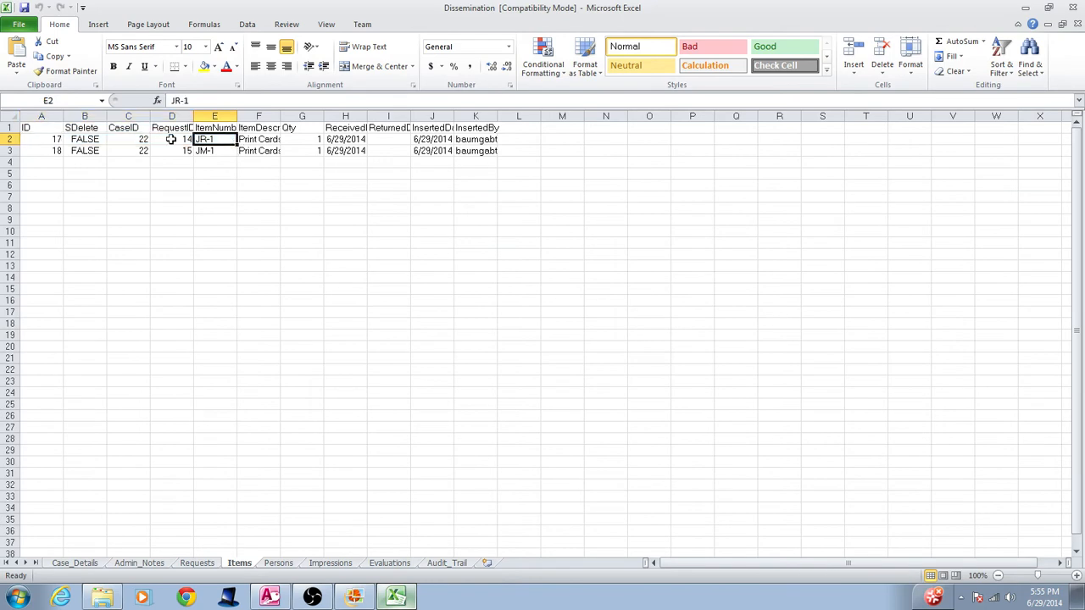
{"action": "left_click", "coordinate": [42, 144]}
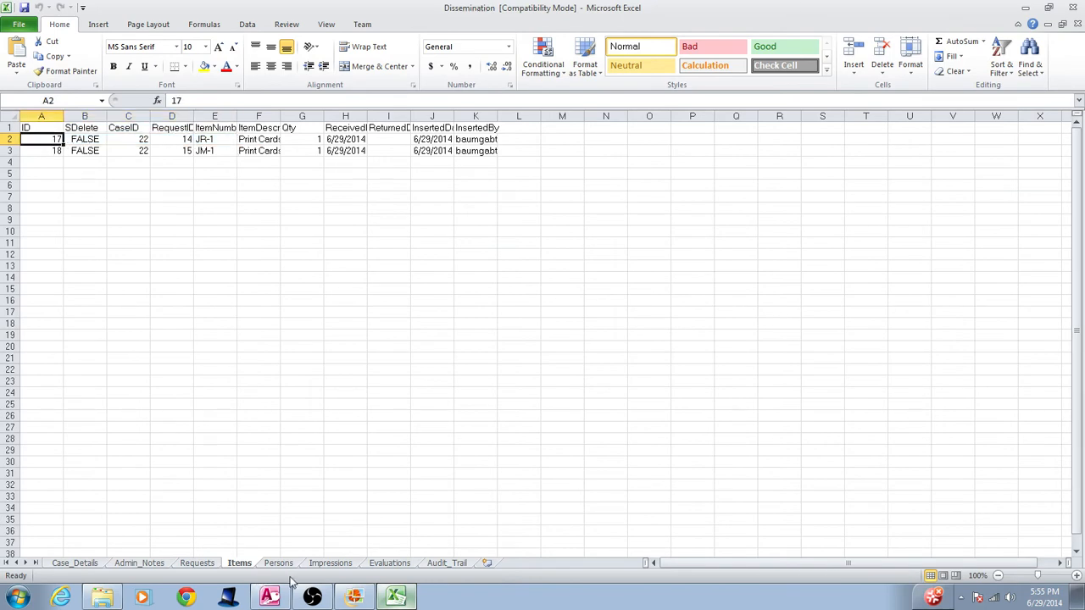
Return to LIFT and examine the first SDelete audit entry's field name, old value, change date and author, checking the request items' delete flags
{"action": "left_click", "coordinate": [270, 597]}
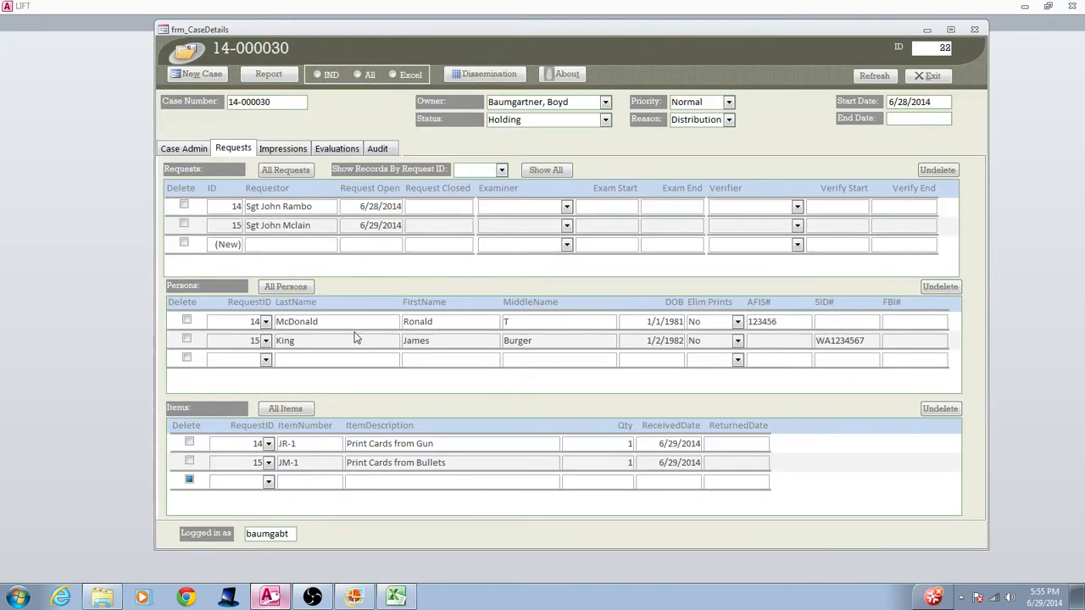
{"action": "left_click", "coordinate": [377, 149]}
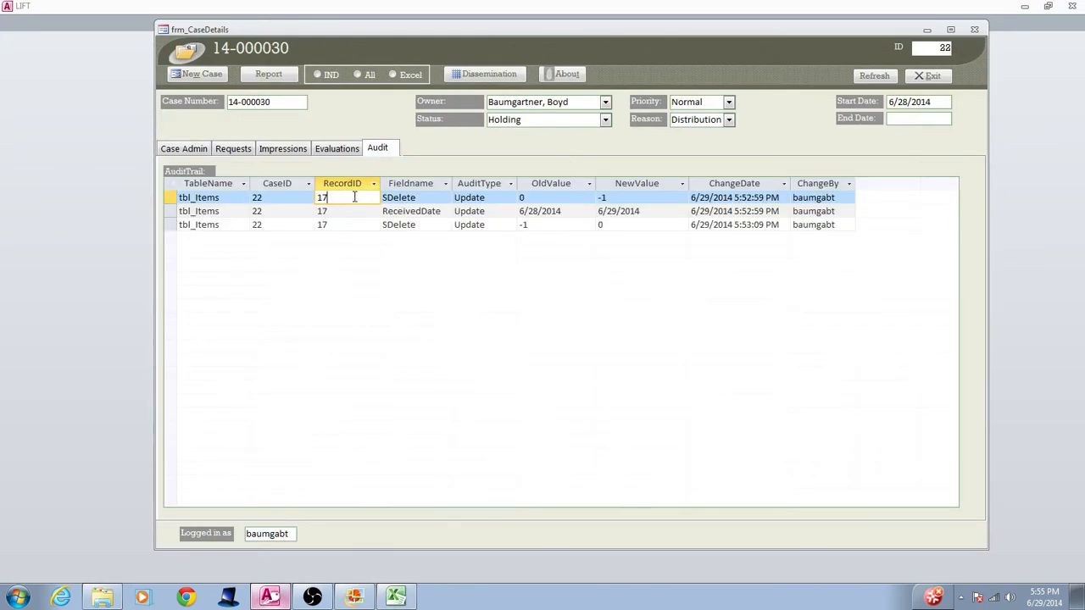
{"action": "left_click", "coordinate": [429, 199]}
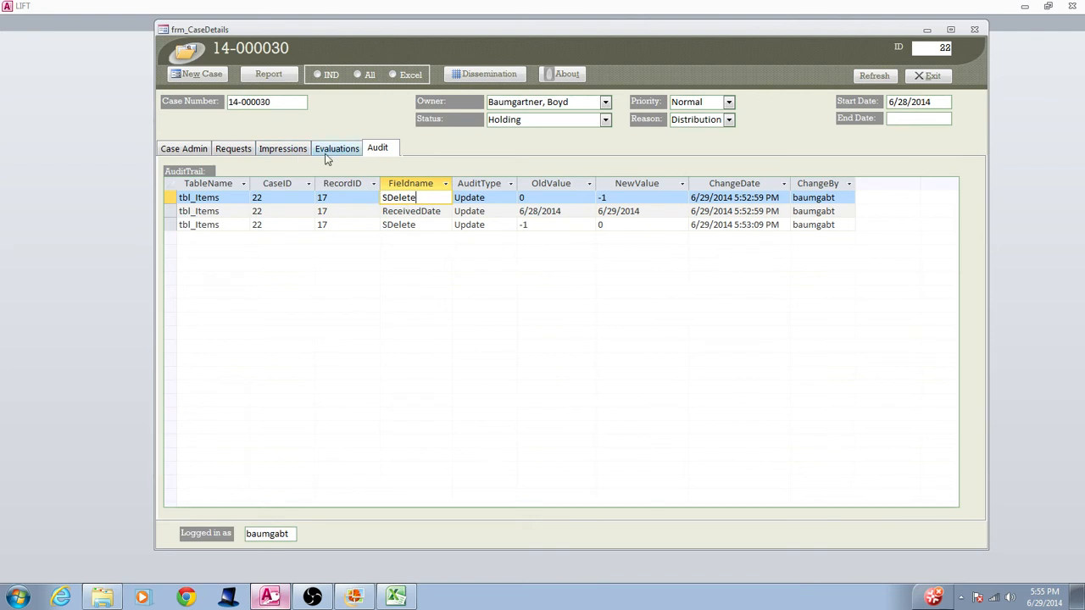
{"action": "left_click", "coordinate": [223, 150]}
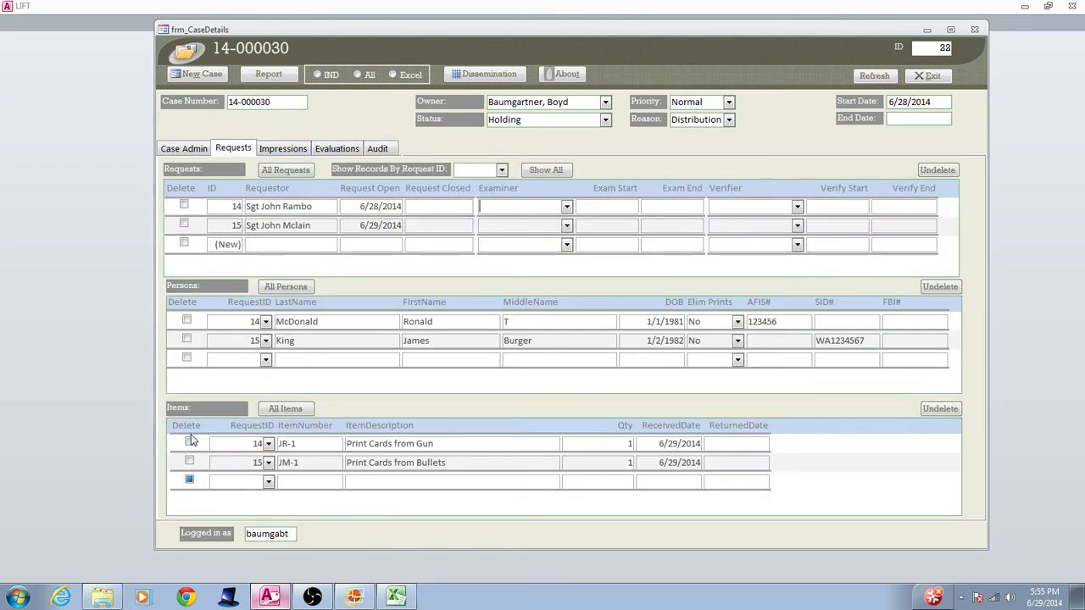
{"action": "left_click", "coordinate": [379, 151]}
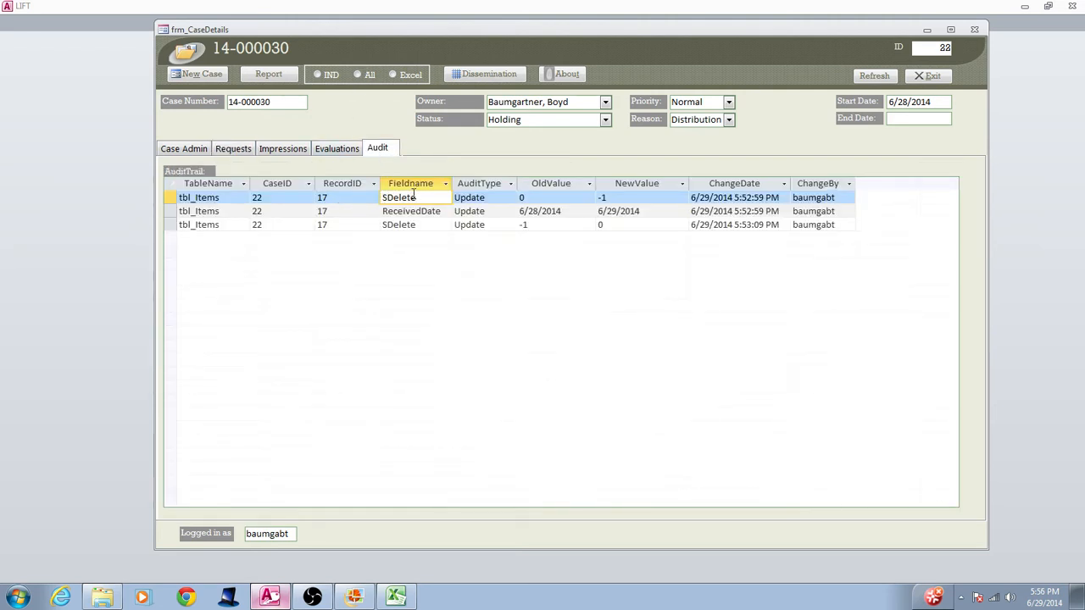
{"action": "left_click", "coordinate": [533, 196]}
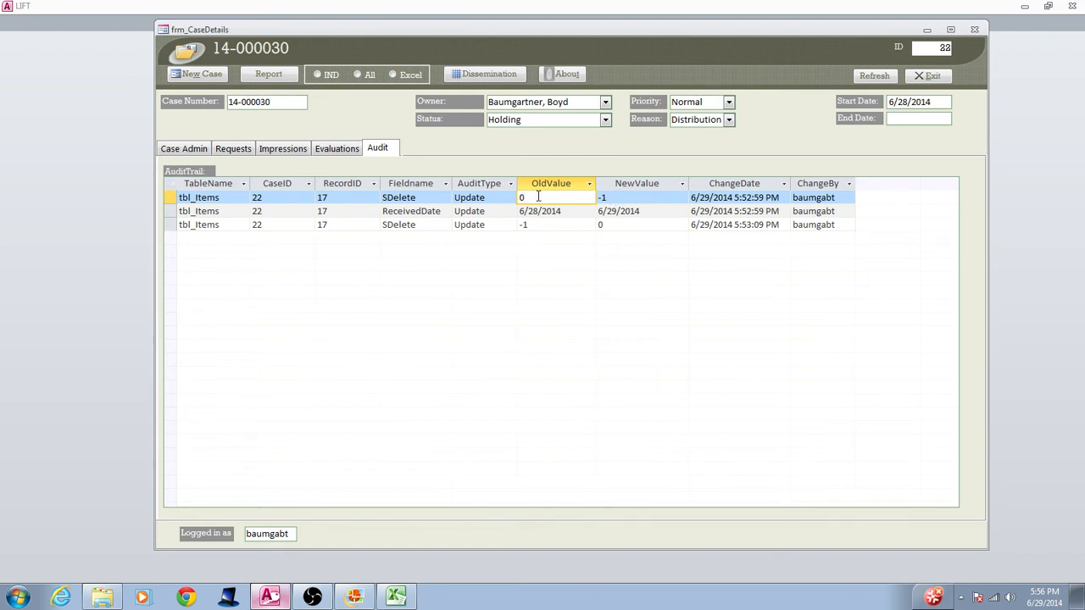
{"action": "left_click", "coordinate": [725, 196]}
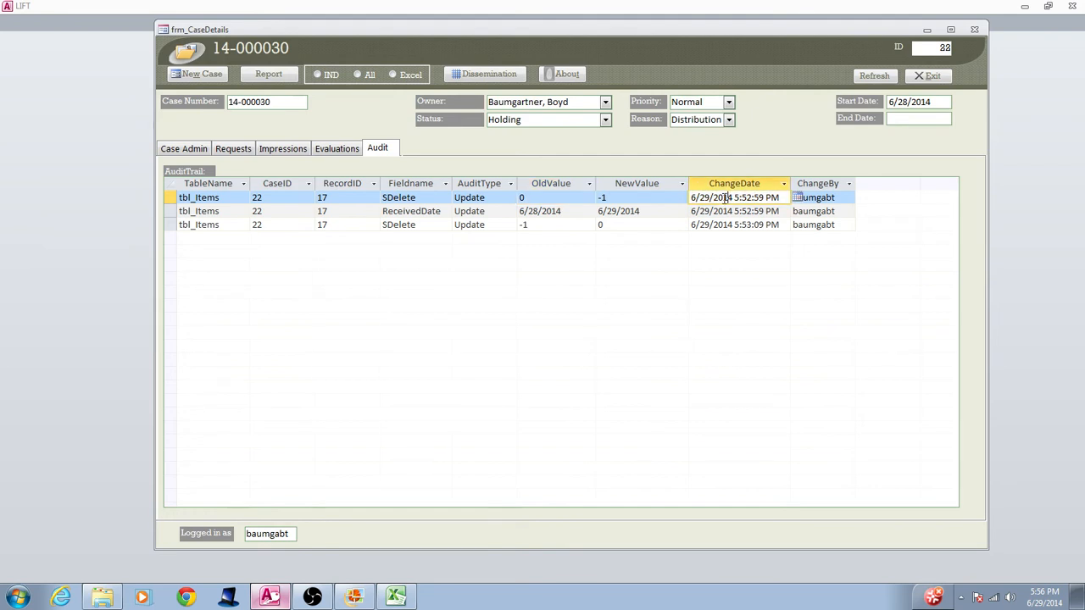
{"action": "left_click", "coordinate": [691, 198]}
{"action": "left_click_drag", "start_coordinate": [718, 198], "coordinate": [821, 199]}
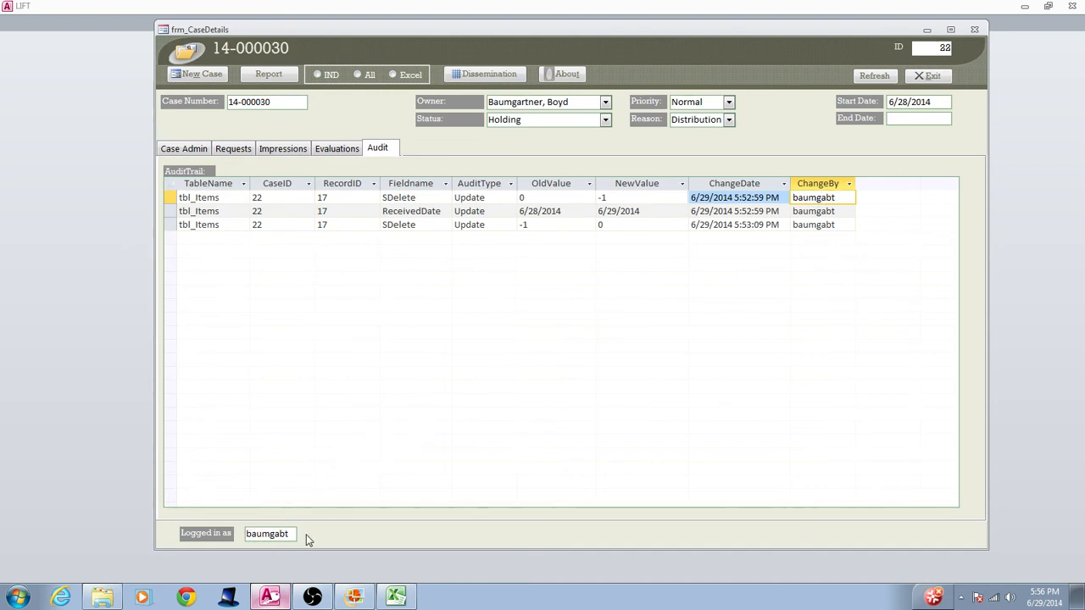
Examine the table name and new value of the ReceivedDate entry in the audit trail
{"action": "left_click", "coordinate": [225, 212]}
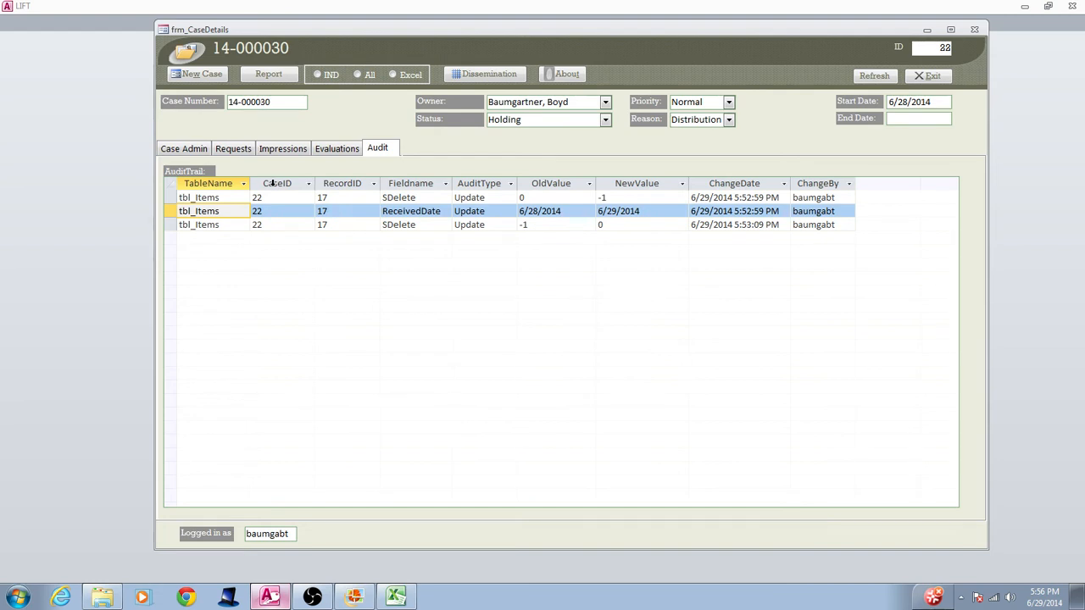
{"action": "left_click", "coordinate": [227, 212]}
{"action": "left_click", "coordinate": [657, 211]}
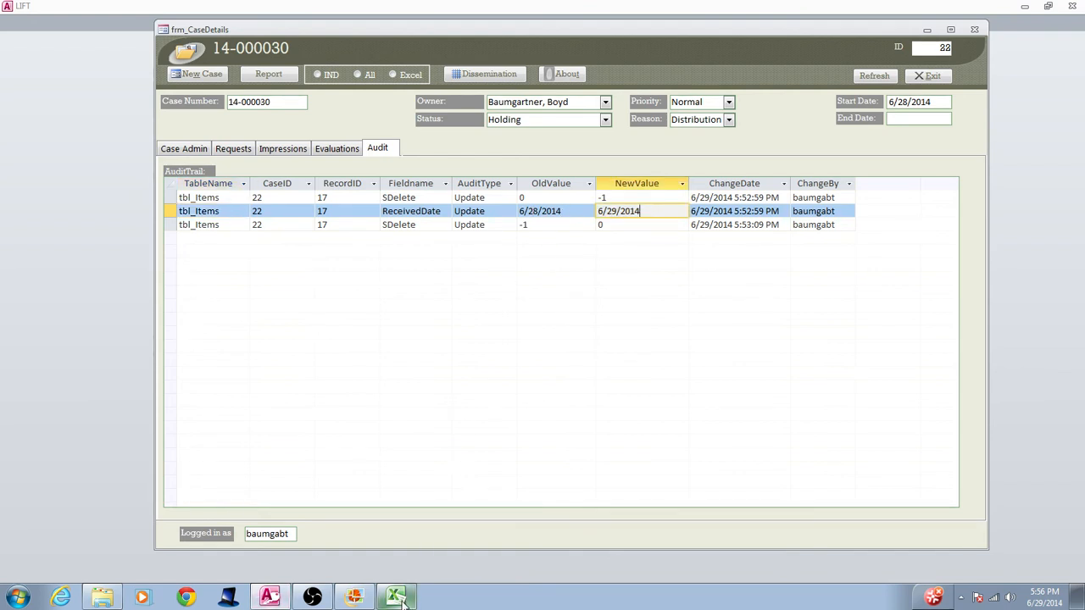
Widen the InsertedDate and InsertedBy columns on the Dissemination workbook's Items sheet and select the first item's InsertedBy value
{"action": "left_click", "coordinate": [242, 149]}
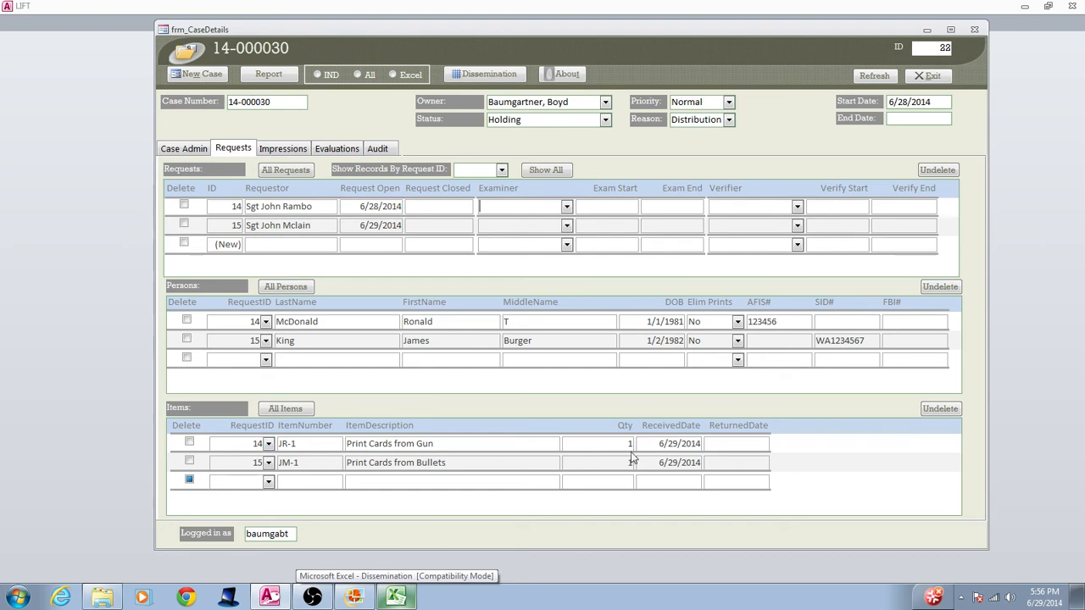
{"action": "left_click", "coordinate": [399, 597]}
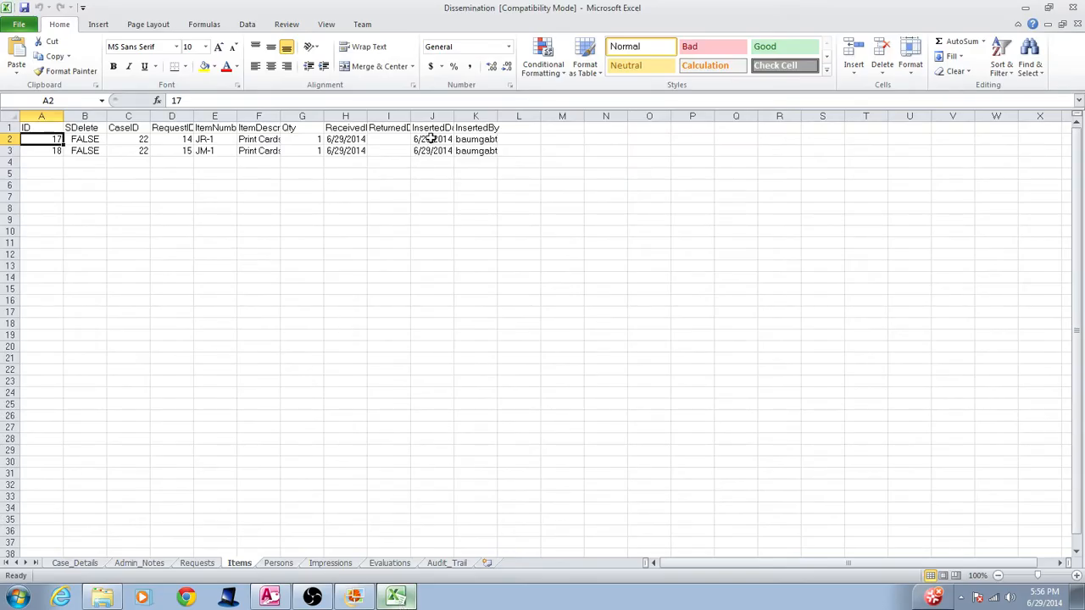
{"action": "left_click_drag", "start_coordinate": [451, 116], "coordinate": [576, 116]}
{"action": "left_click", "coordinate": [522, 139]}
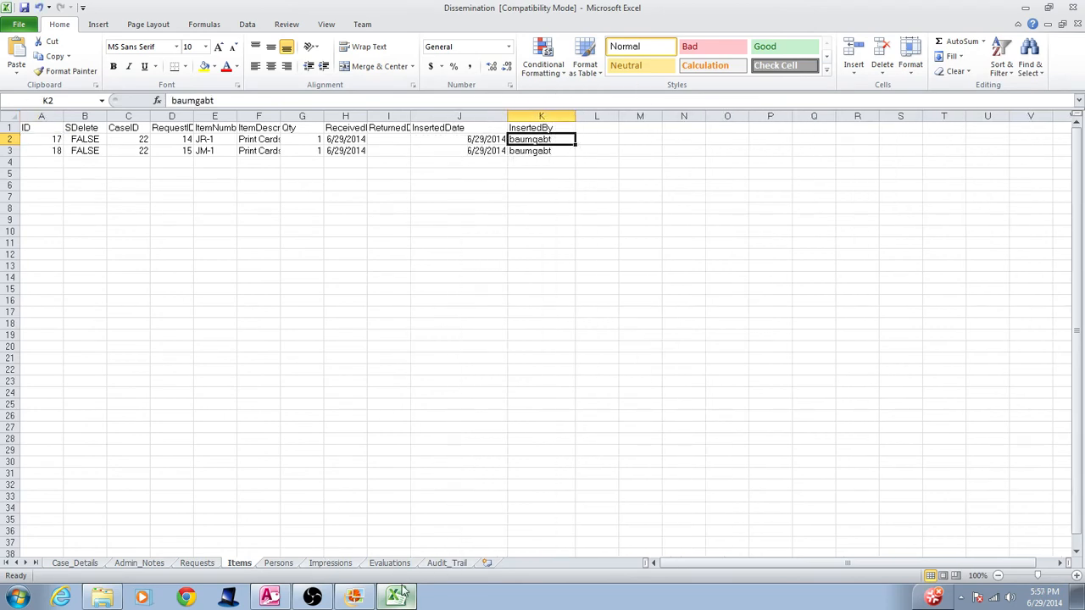
Compare LIFT's audit trail and request items with the second item's record ID on the Dissemination workbook's Items sheet
{"action": "left_click", "coordinate": [269, 597]}
{"action": "left_click", "coordinate": [378, 149]}
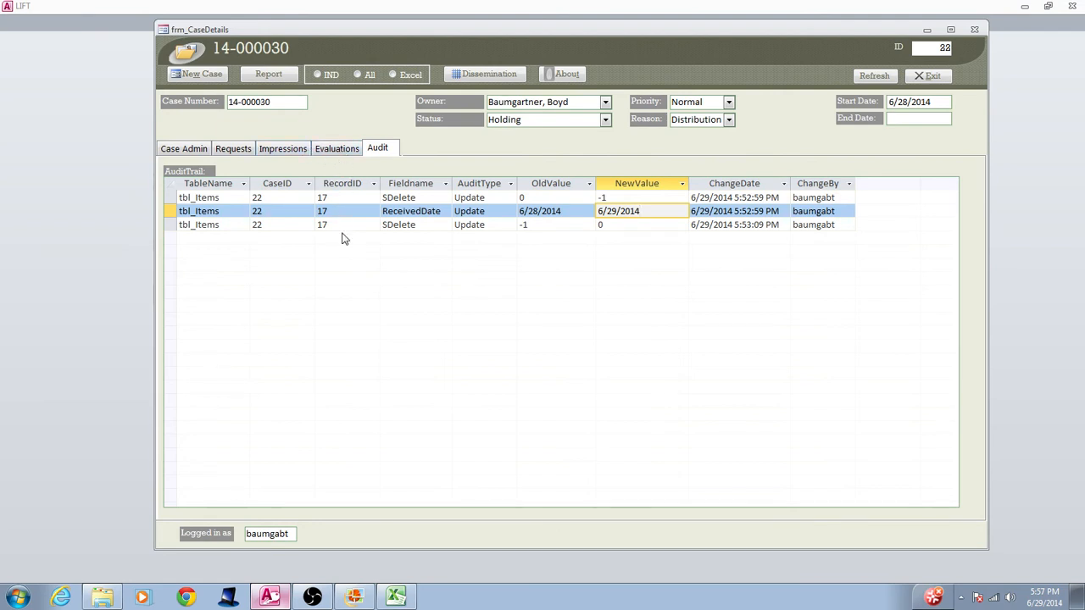
{"action": "left_click", "coordinate": [234, 149]}
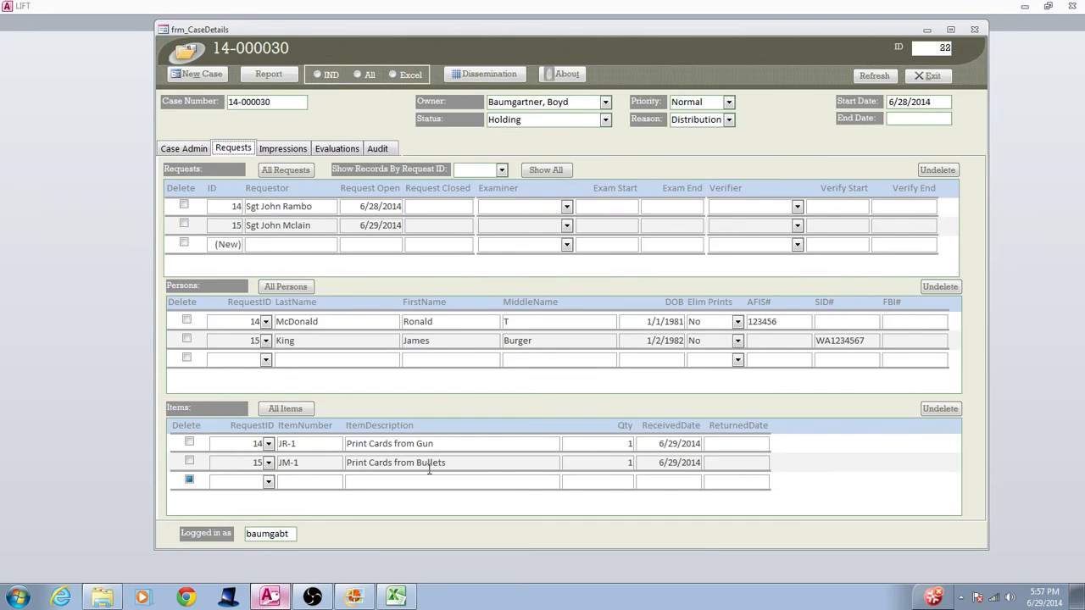
{"action": "left_click", "coordinate": [395, 596]}
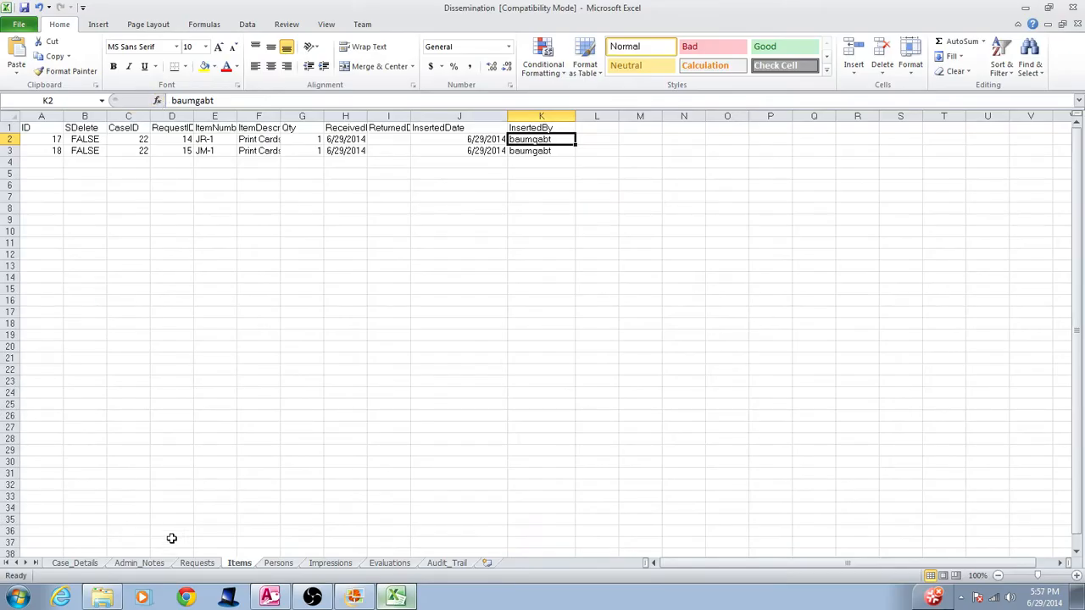
{"action": "left_click", "coordinate": [35, 151]}
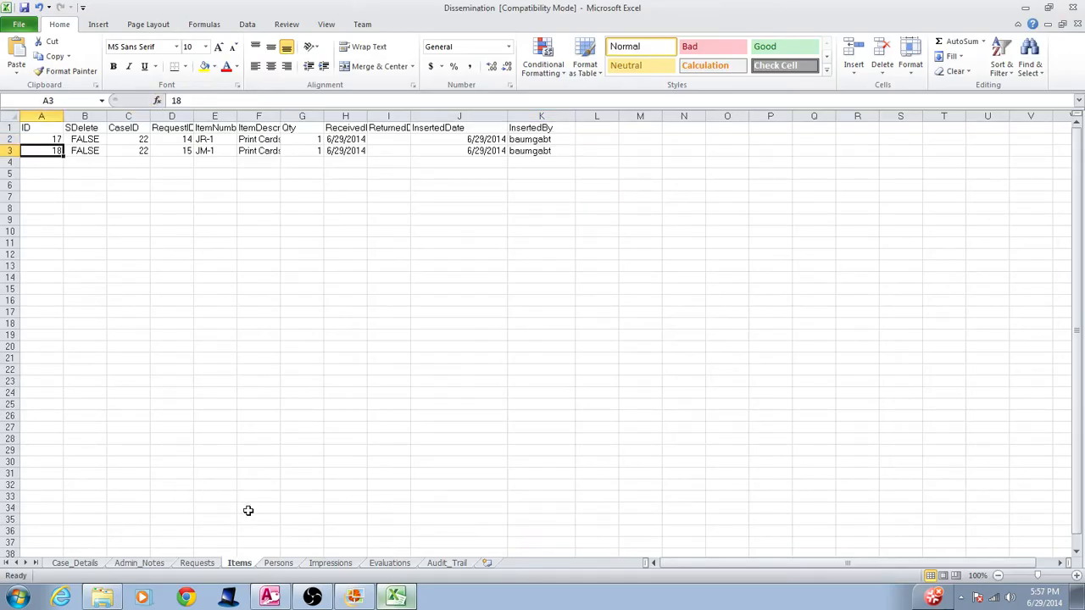
{"action": "left_click", "coordinate": [270, 597]}
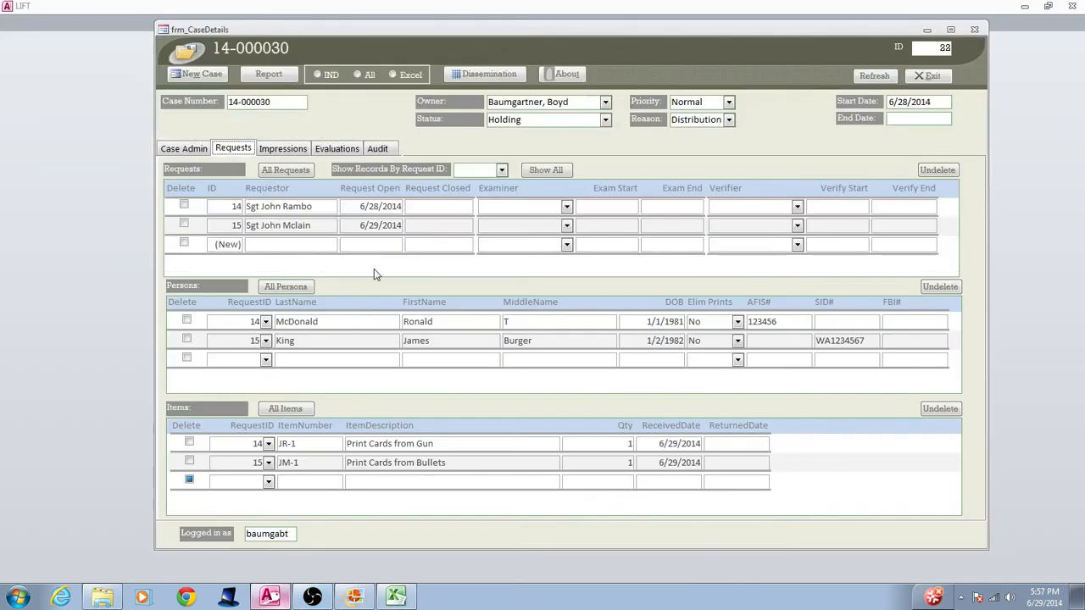
{"action": "left_click", "coordinate": [373, 149]}
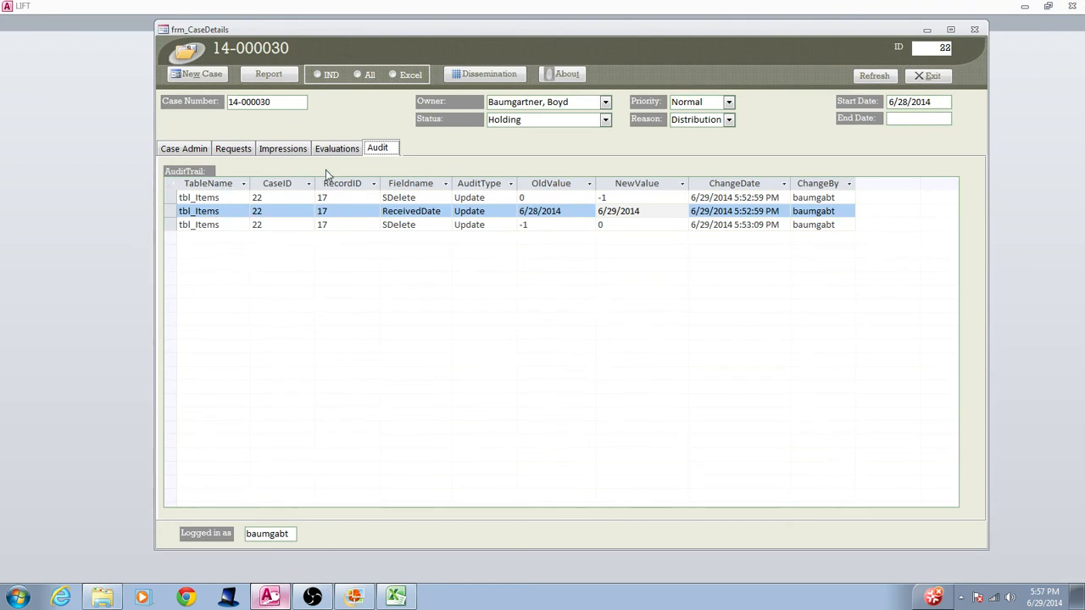
Examine the second item's InsertedDate, InsertedBy and its ID through ReceivedDate values on the Dissemination workbook's Items sheet in Excel
{"action": "left_click", "coordinate": [396, 597]}
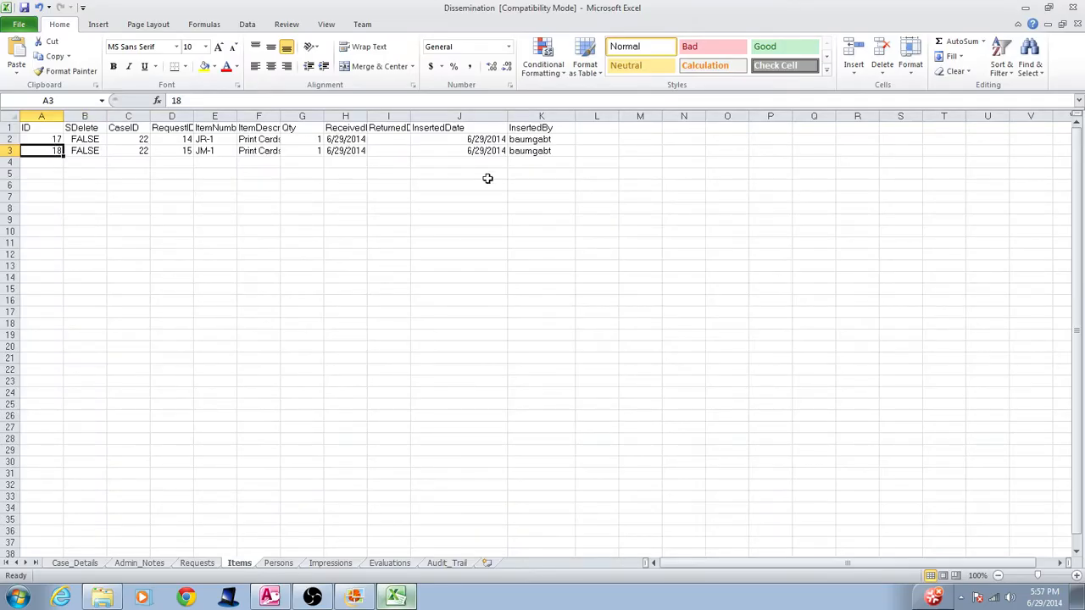
{"action": "left_click", "coordinate": [498, 151]}
{"action": "left_click_drag", "start_coordinate": [512, 151], "coordinate": [462, 155]}
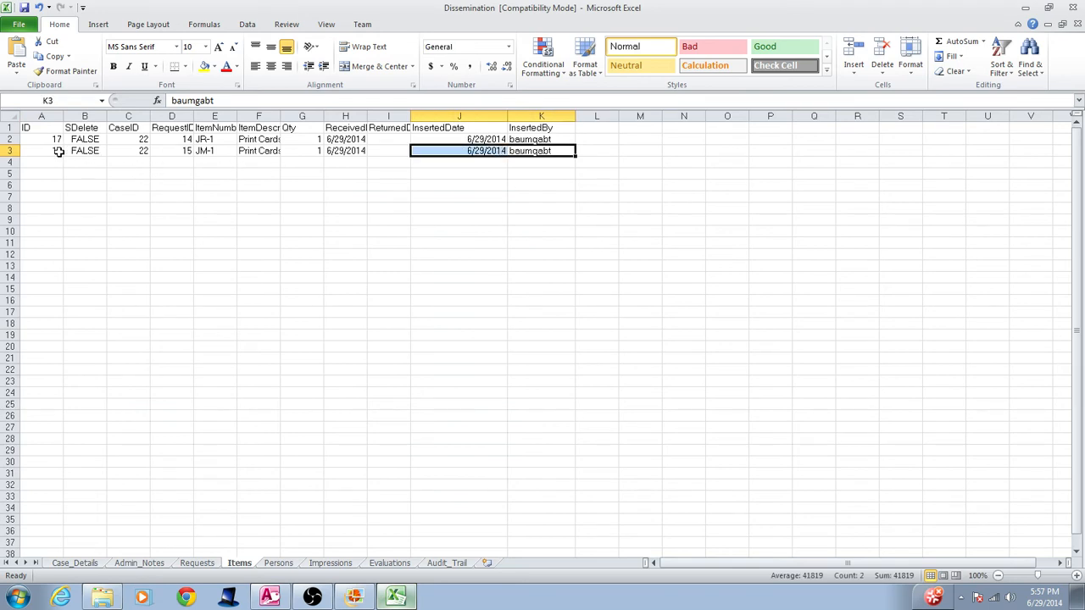
{"action": "left_click_drag", "start_coordinate": [58, 150], "coordinate": [343, 151]}
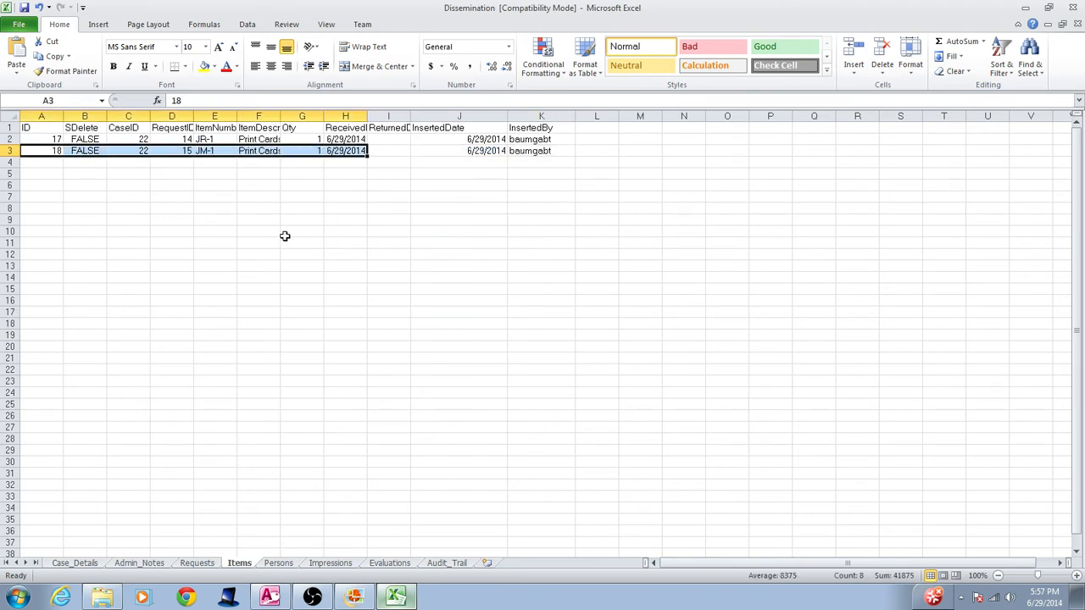
Return to LIFT, reassign case 14-000030 to the second employee in the owner choices, and exit the case
{"action": "left_click", "coordinate": [280, 600]}
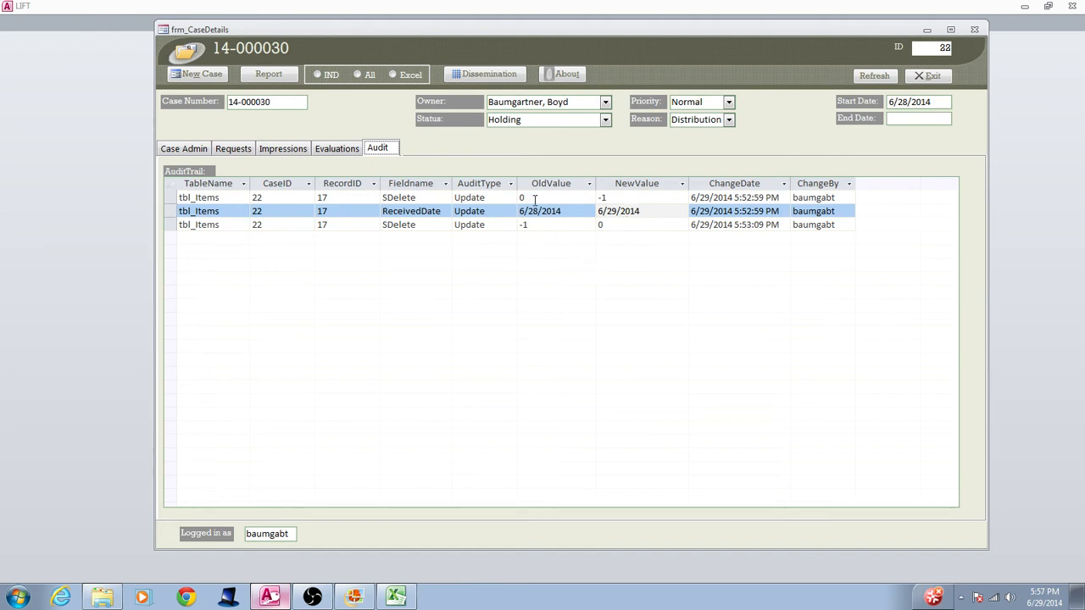
{"action": "left_click", "coordinate": [605, 101]}
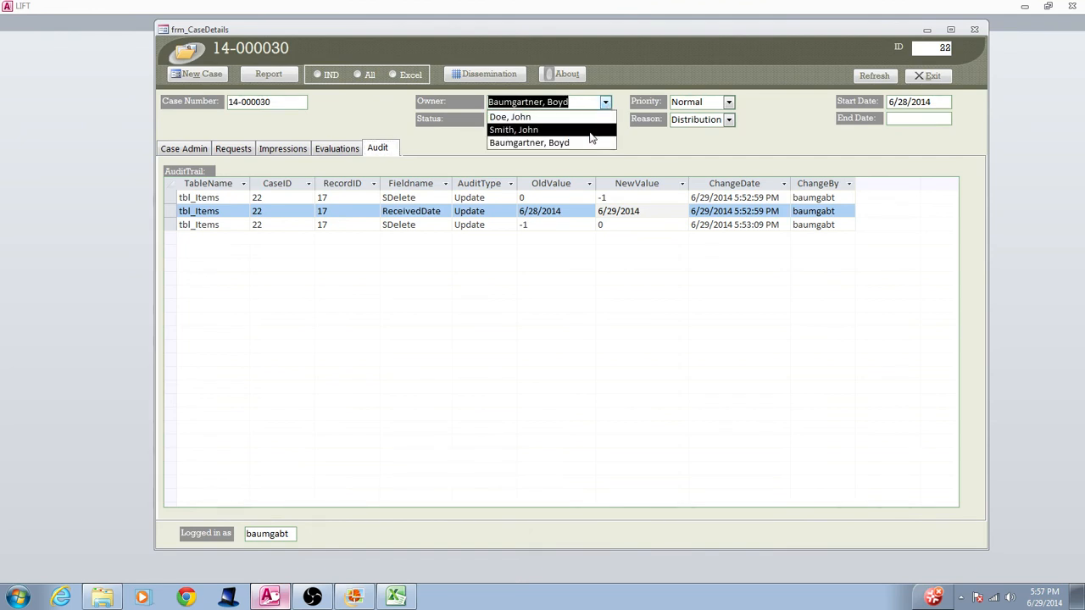
{"action": "left_click", "coordinate": [605, 130]}
{"action": "left_click", "coordinate": [932, 78]}
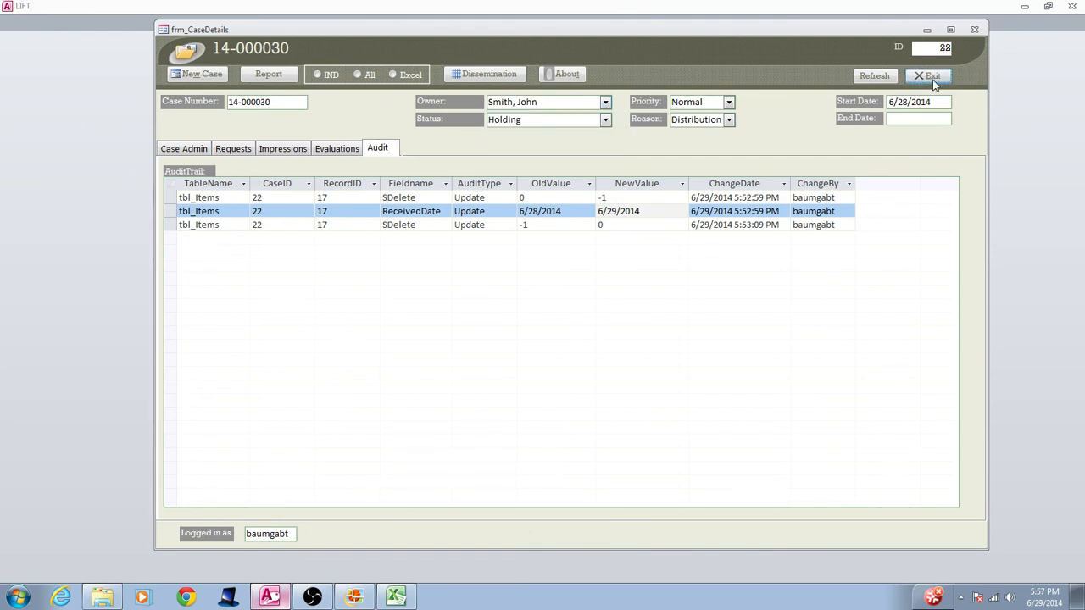
Run an unfiltered case search, reopen case 14-000030 and display its audit trail
{"action": "left_click", "coordinate": [559, 231]}
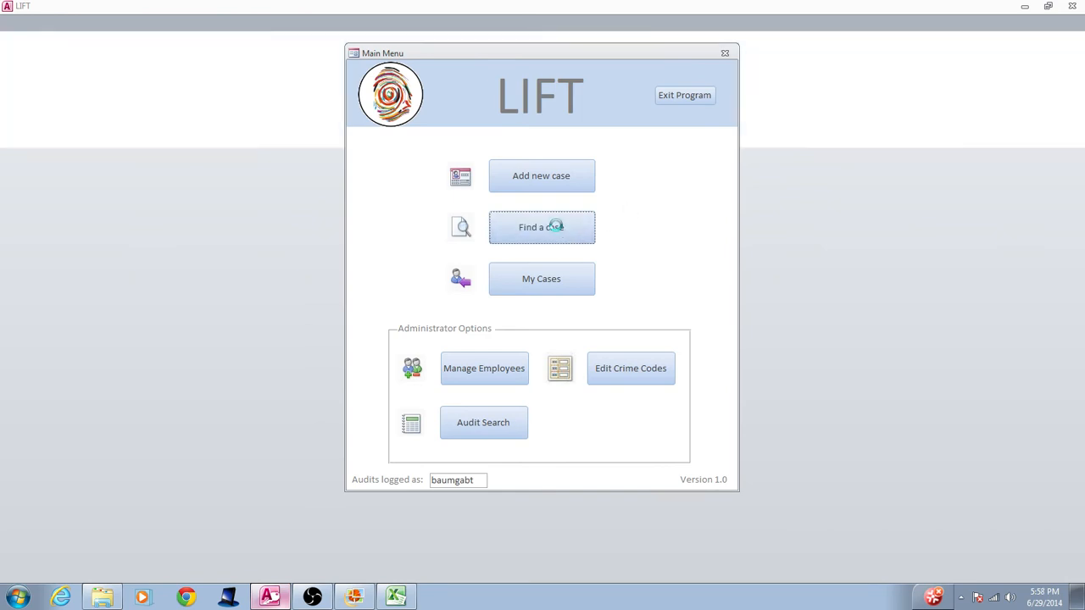
{"action": "left_click", "coordinate": [788, 96]}
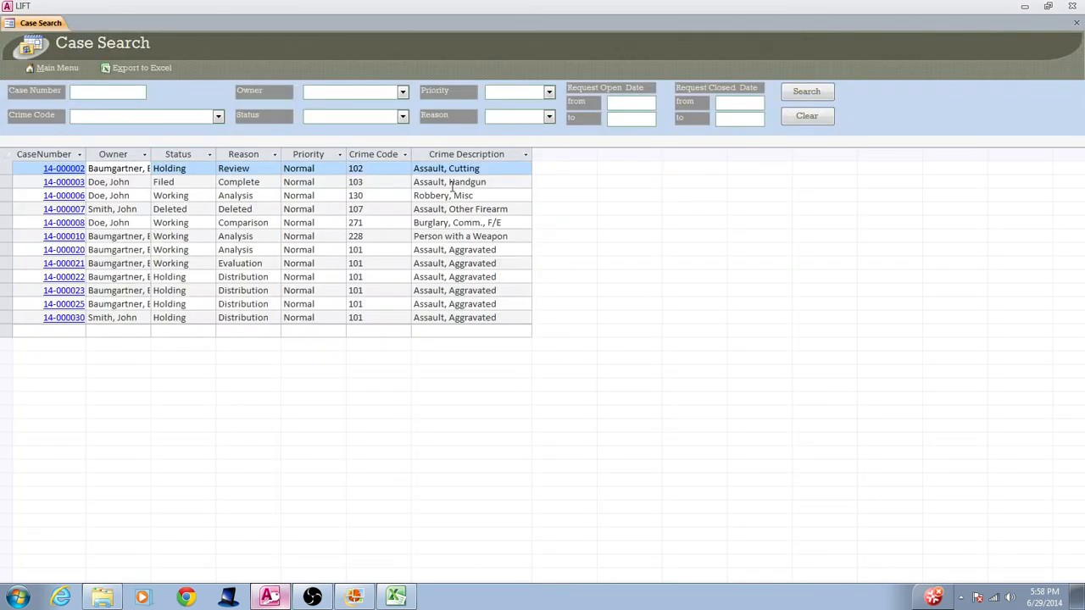
{"action": "left_click", "coordinate": [61, 318]}
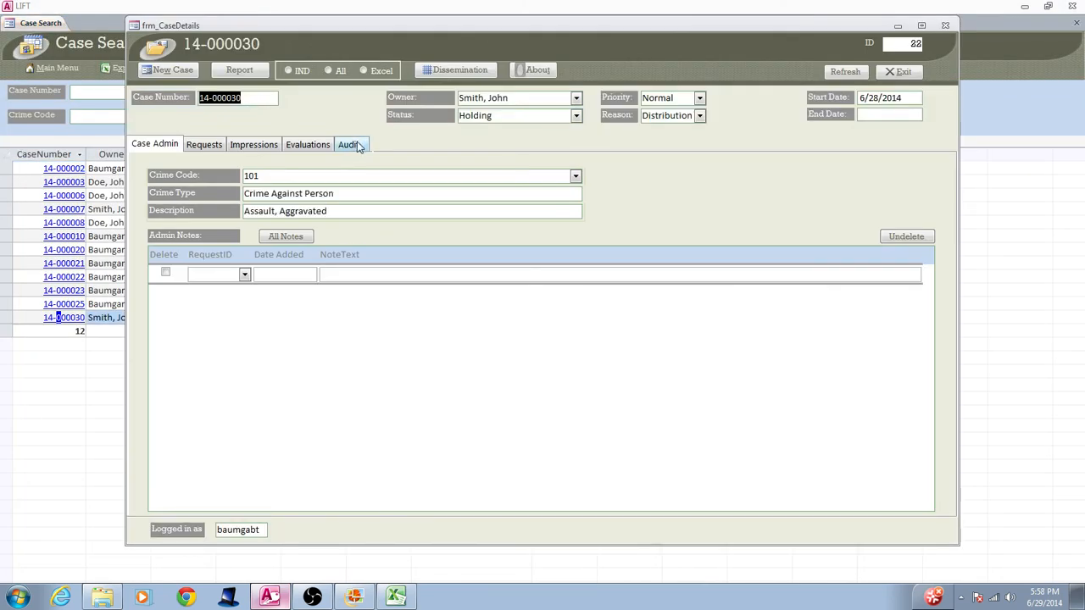
{"action": "left_click", "coordinate": [348, 144]}
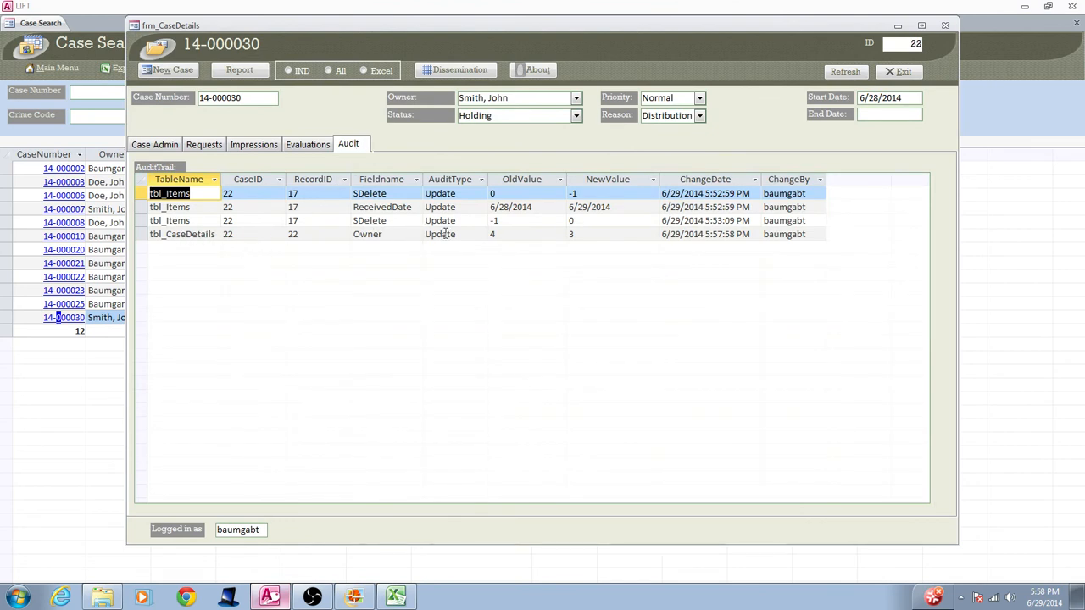
Examine the Owner entry's old and new values in the audit trail alongside the first SDelete entry's record ID
{"action": "left_click", "coordinate": [506, 235]}
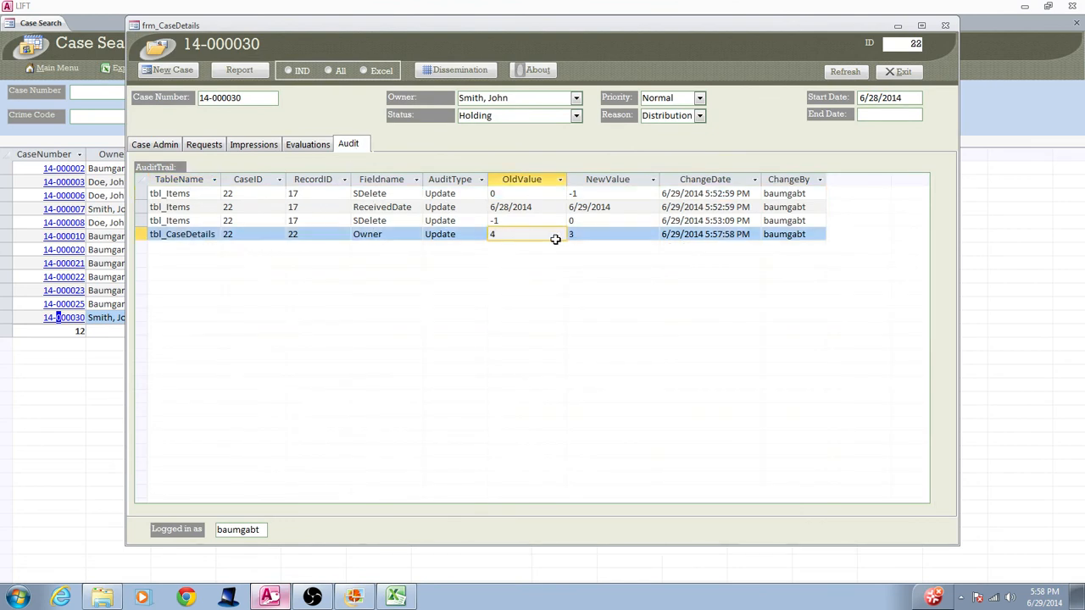
{"action": "left_click", "coordinate": [586, 235]}
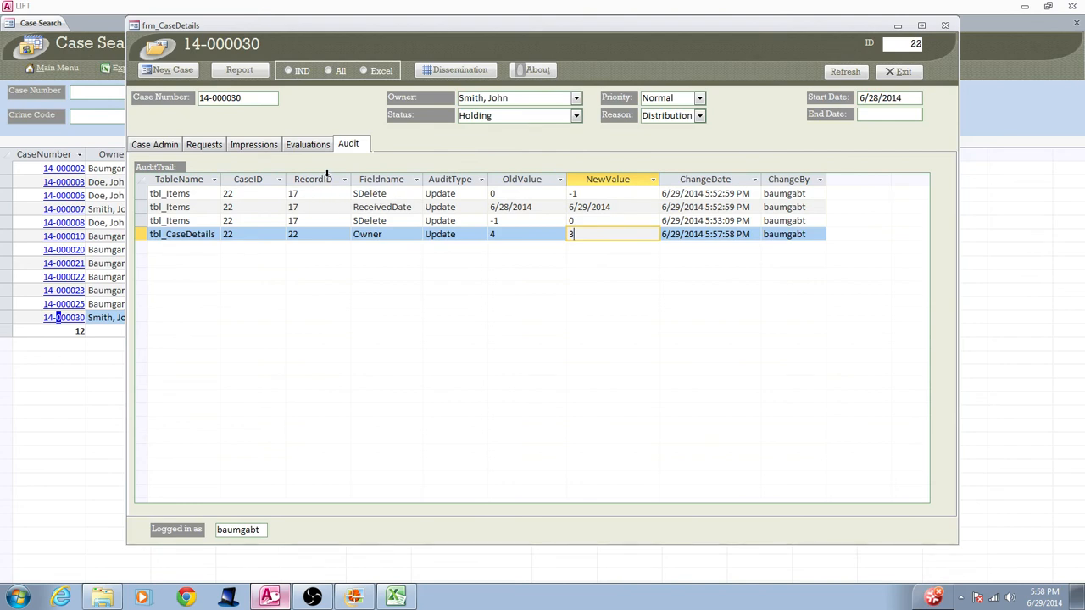
{"action": "left_click", "coordinate": [308, 194]}
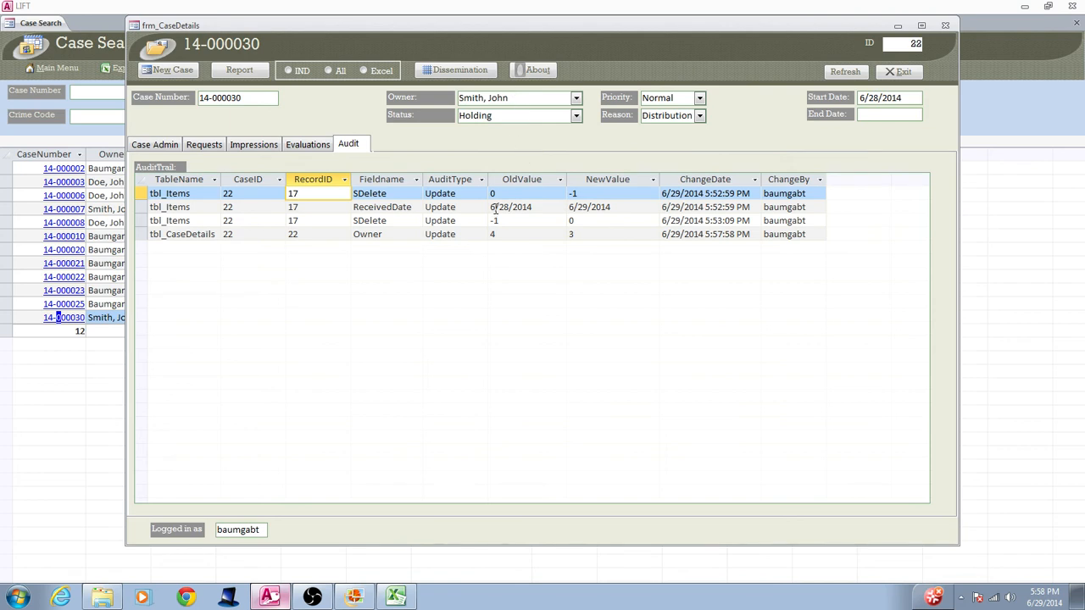
{"action": "left_click", "coordinate": [499, 237]}
{"action": "left_click", "coordinate": [610, 233]}
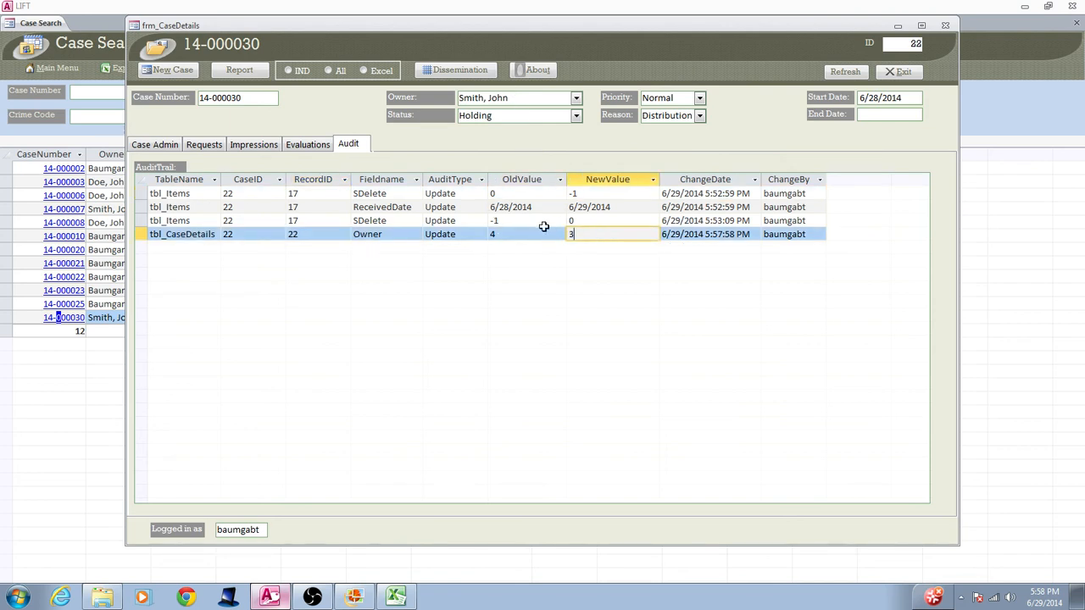
{"action": "left_click", "coordinate": [539, 233]}
Close the case and the case search, and check the employee list for the IDs behind the owner values
{"action": "left_click", "coordinate": [900, 72]}
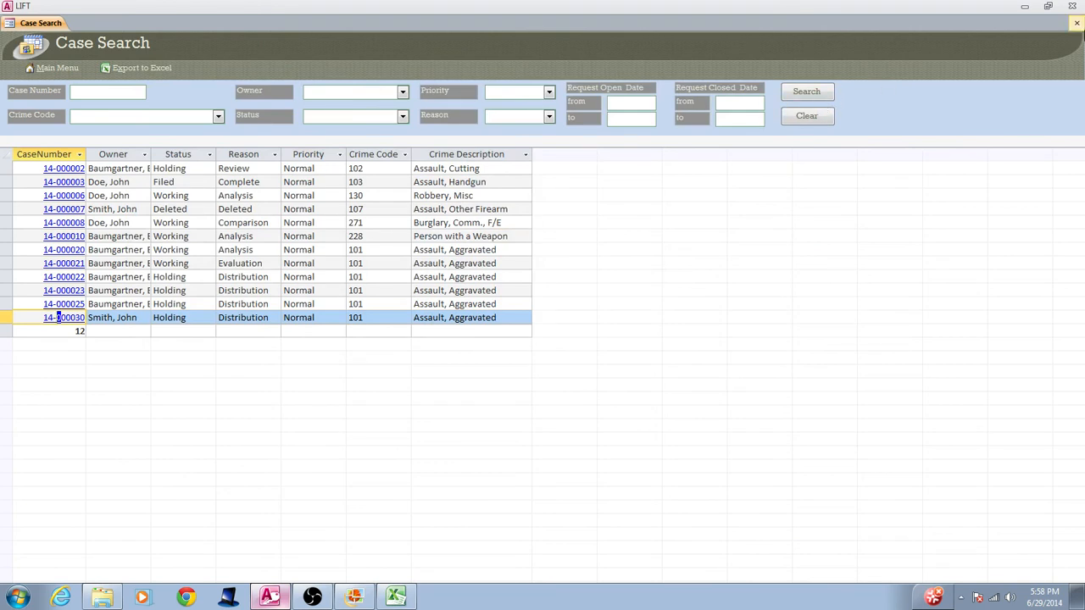
{"action": "left_click", "coordinate": [1076, 23]}
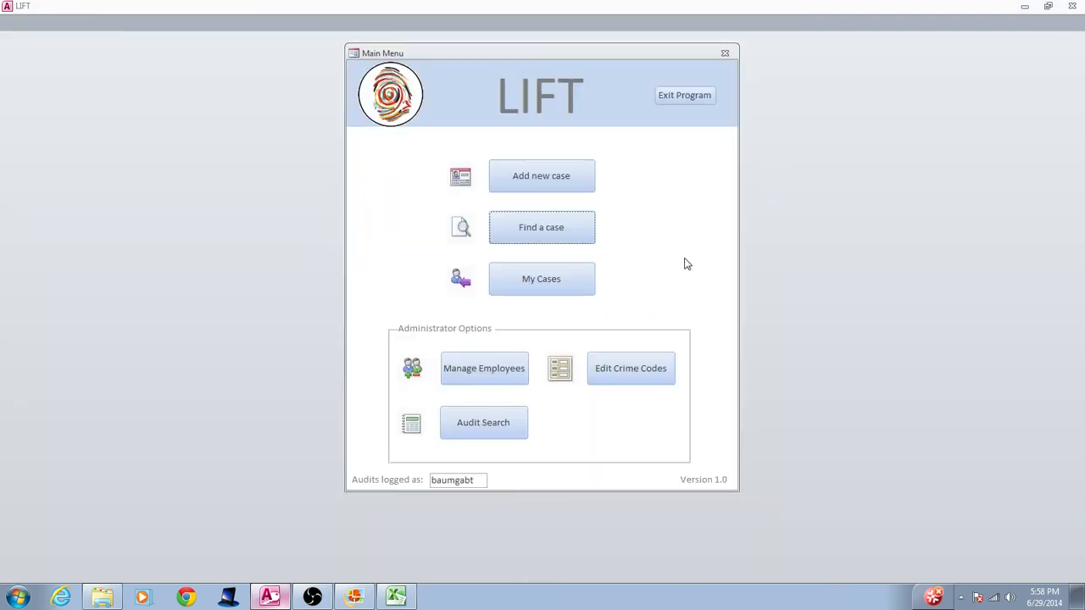
{"action": "left_click", "coordinate": [508, 366]}
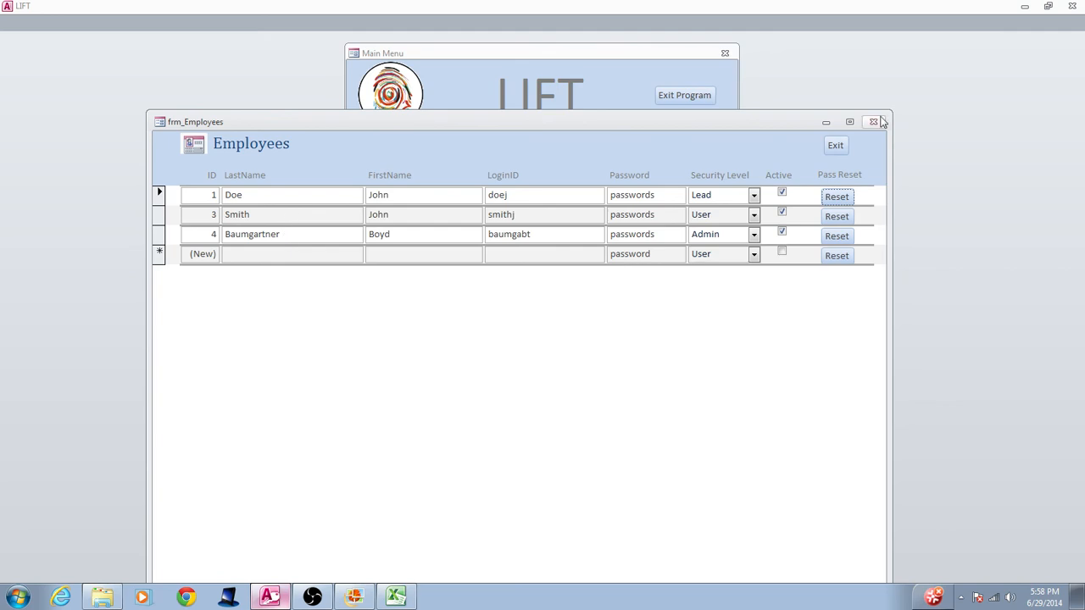
{"action": "left_click", "coordinate": [836, 146]}
List all cases again without filters and bring up the audit trail of case 14-000030
{"action": "left_click", "coordinate": [571, 227]}
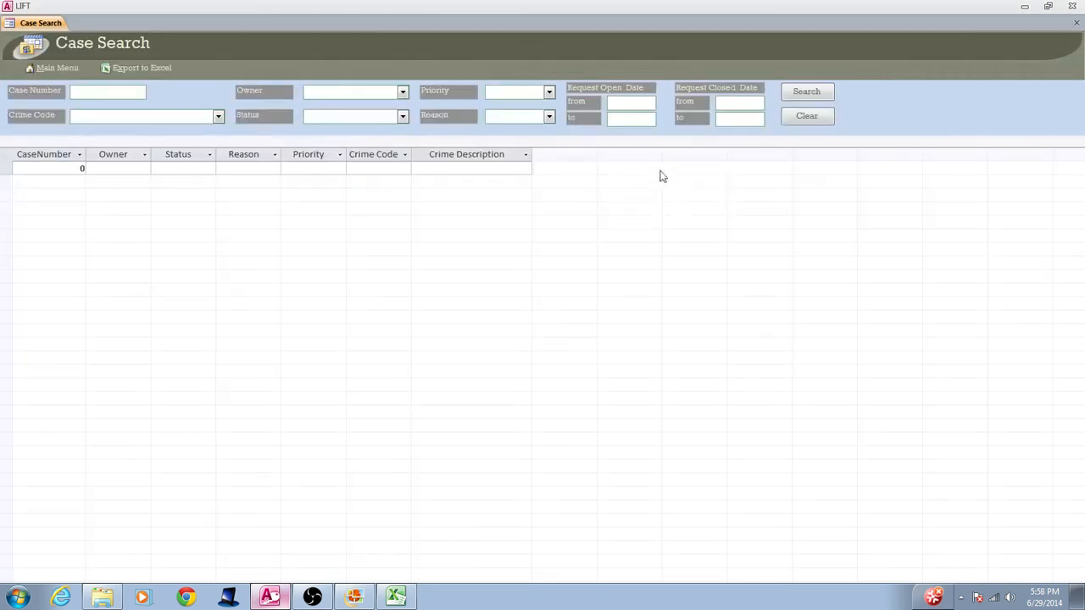
{"action": "left_click", "coordinate": [811, 93]}
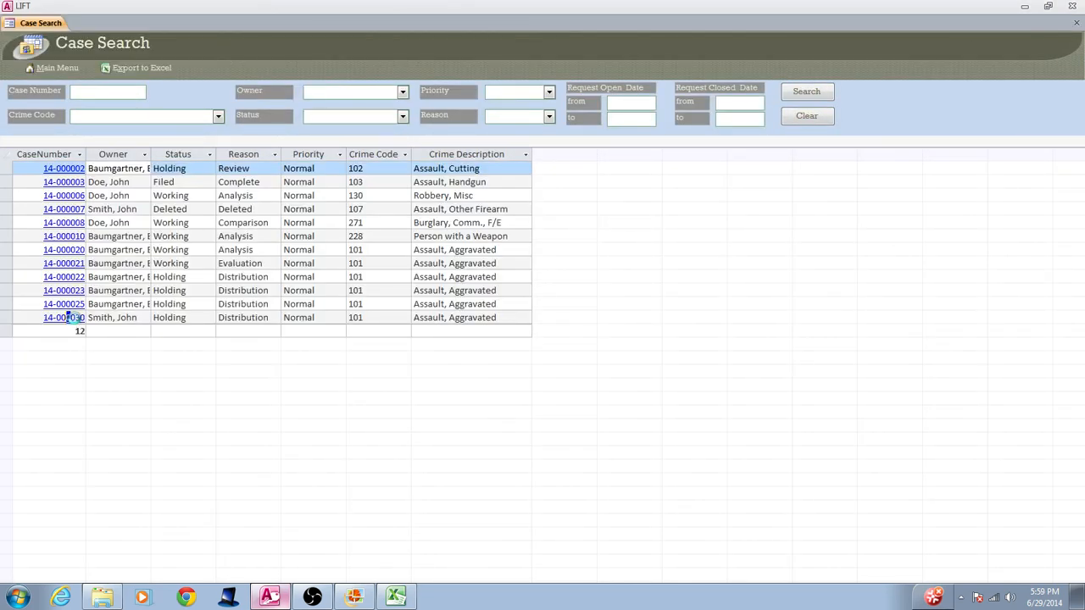
{"action": "left_click", "coordinate": [74, 317]}
{"action": "left_click", "coordinate": [348, 145]}
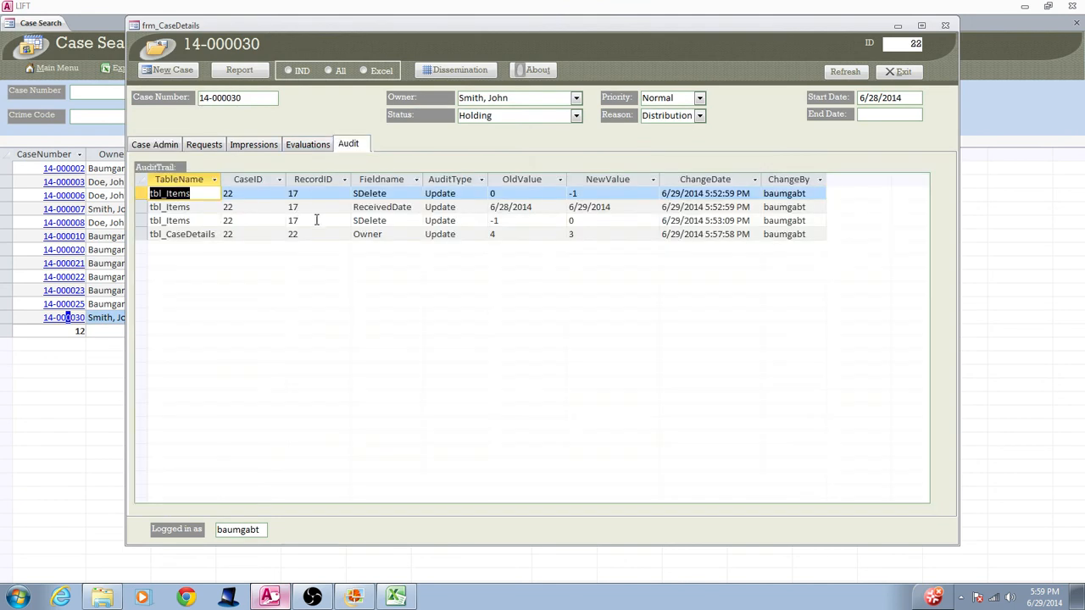
Examine the Owner audit entry's old value, new value, change date and author
{"action": "left_click", "coordinate": [509, 233]}
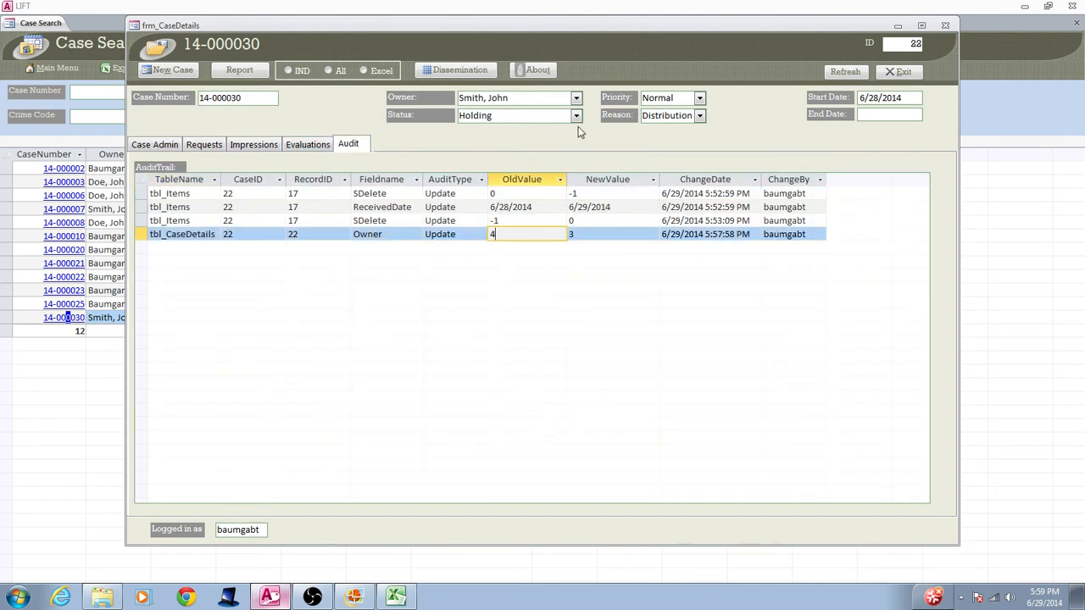
{"action": "left_click", "coordinate": [591, 235]}
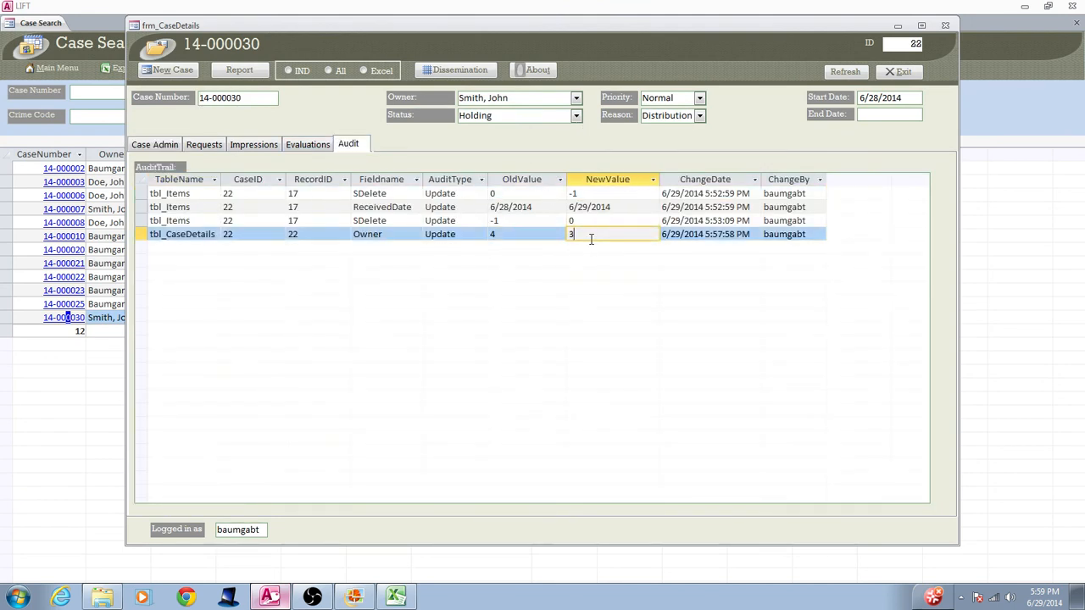
{"action": "left_click", "coordinate": [709, 236]}
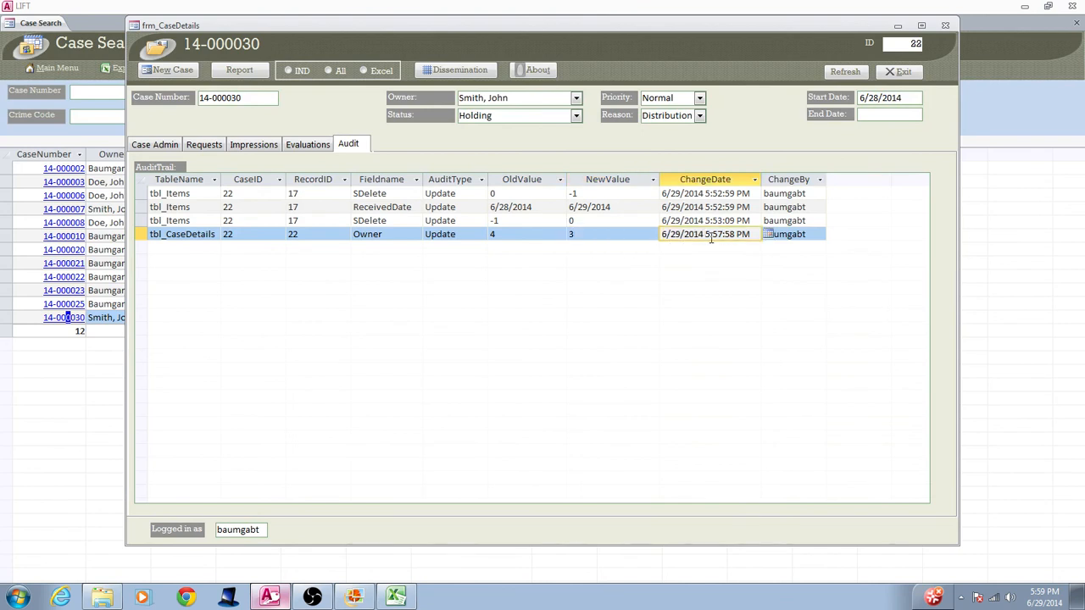
{"action": "left_click", "coordinate": [802, 233]}
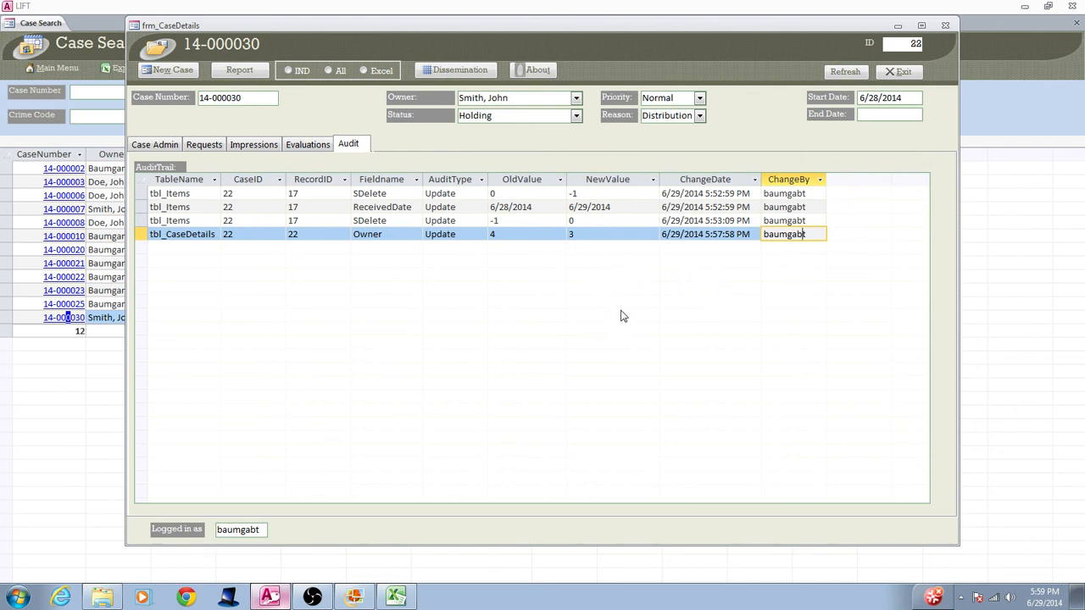
Check the item IDs on the Dissemination workbook's Items sheet in Excel, and return to LIFT's audit trail
{"action": "left_click", "coordinate": [396, 596]}
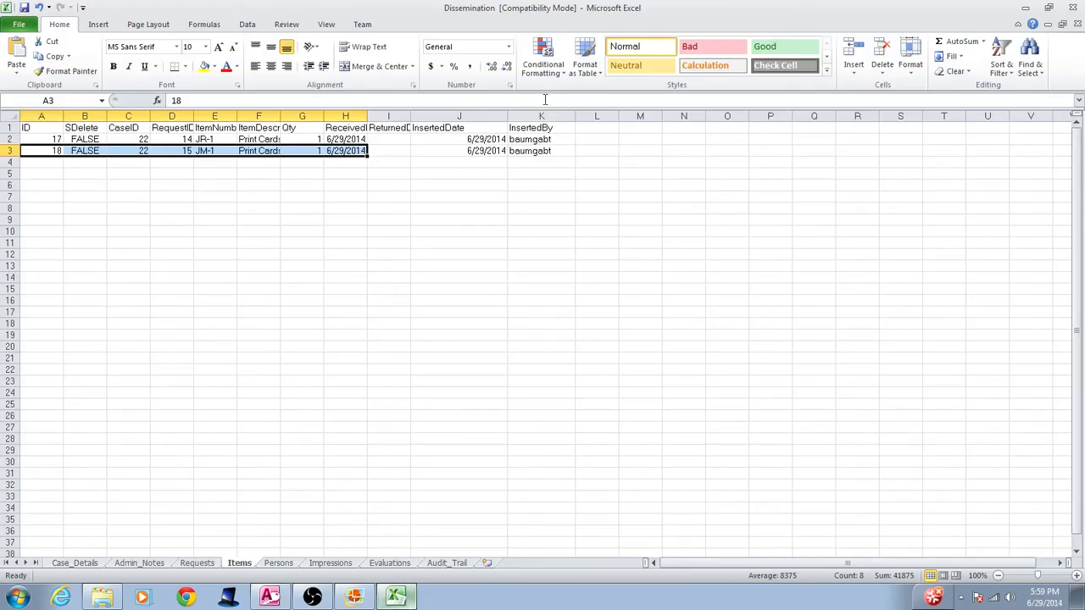
{"action": "left_click", "coordinate": [61, 161]}
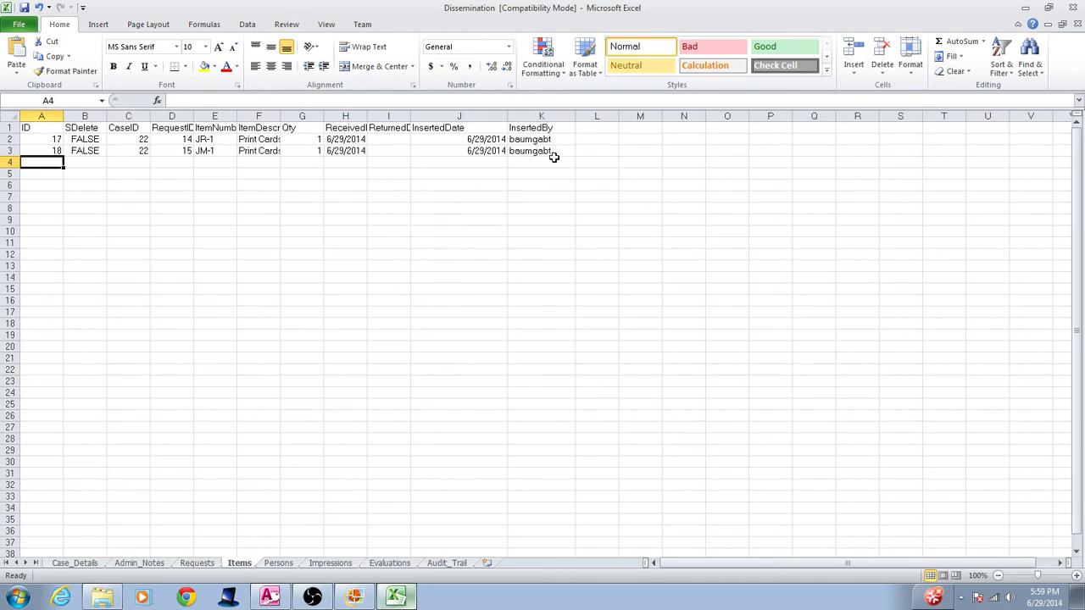
{"action": "left_click", "coordinate": [283, 600]}
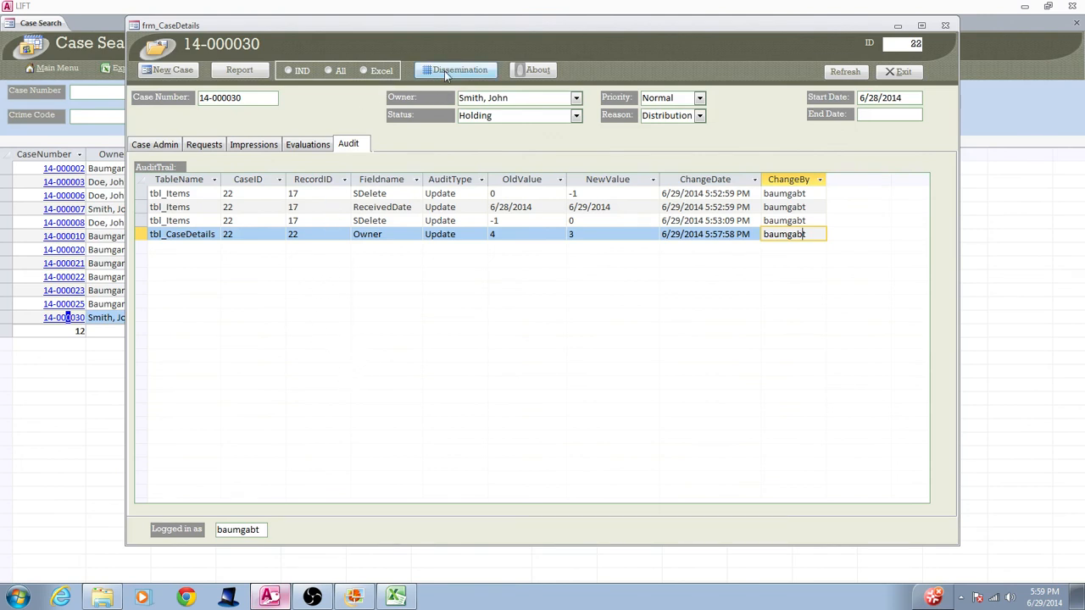
Show the Windows desktop and select the exported Dissemination workbook file
{"action": "left_click", "coordinate": [1081, 597]}
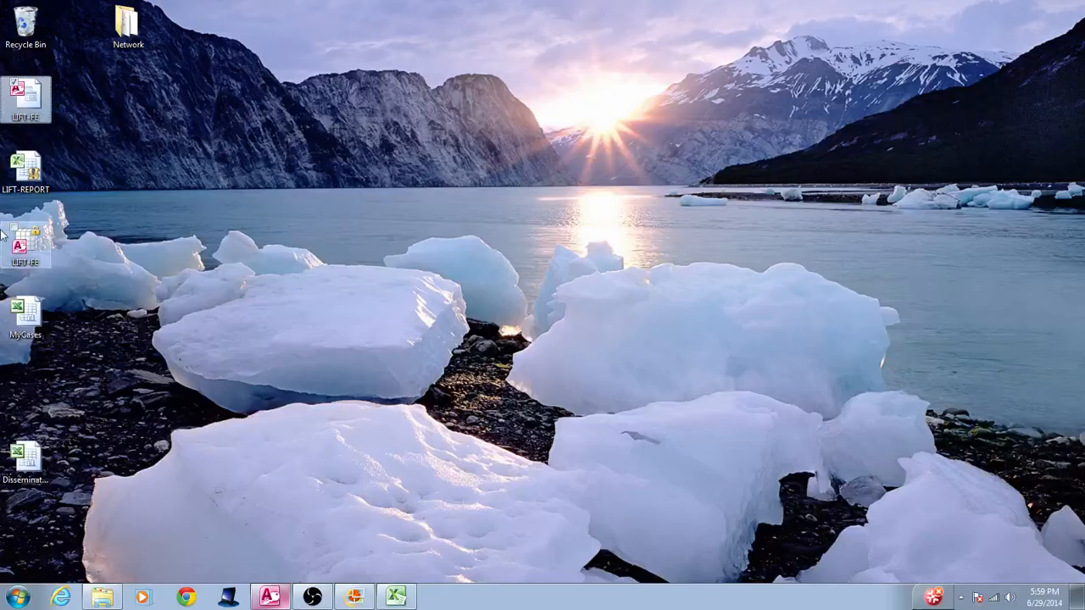
{"action": "left_click", "coordinate": [23, 456]}
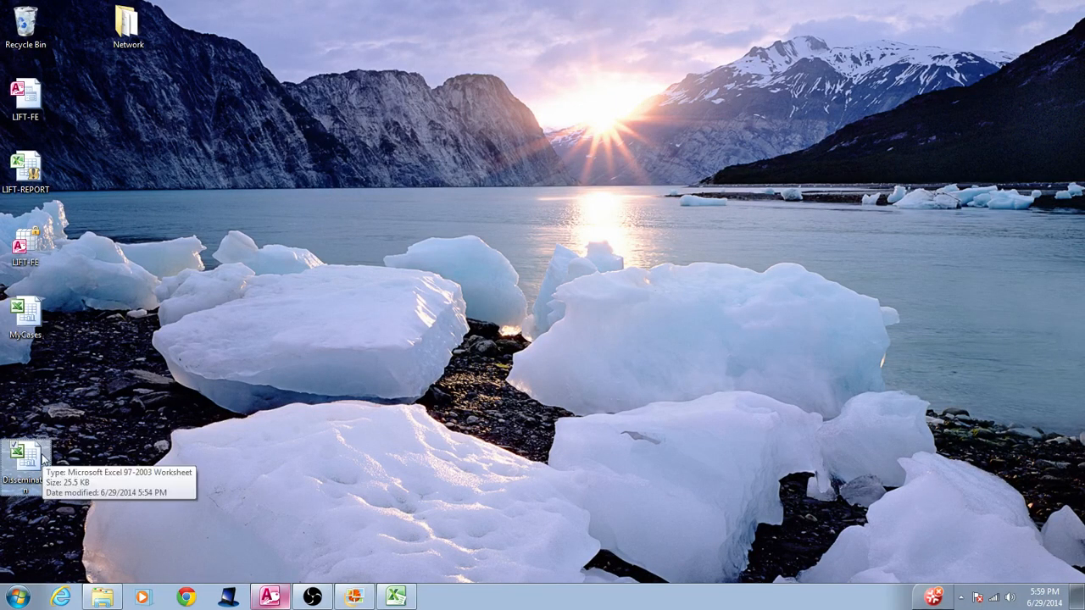